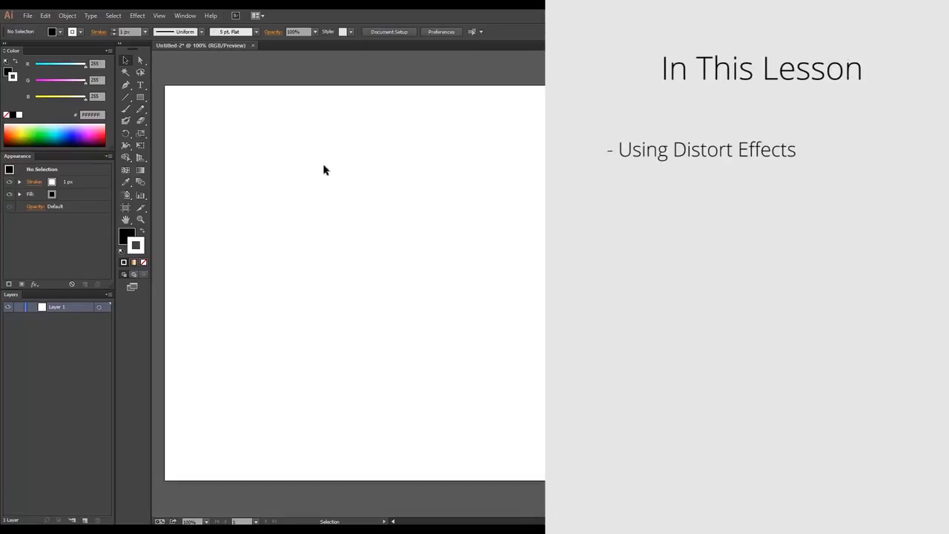
Draw a rectangle about 582 by 358 px in the artboard's upper part and give it a pink ED1E79 fill and a black stroke
left_click(140, 97)
left_click_drag(267, 135, 552, 310)
left_click(125, 60)
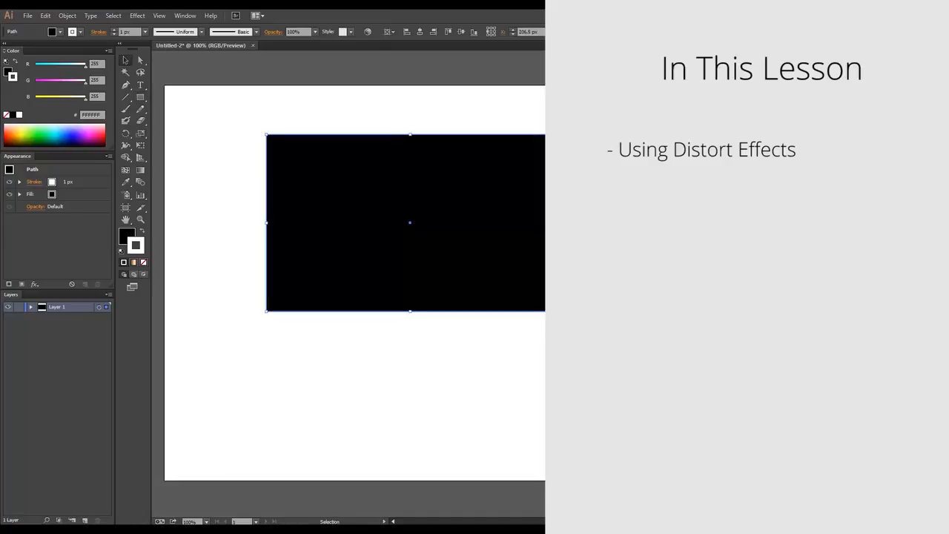
left_click(875, 252)
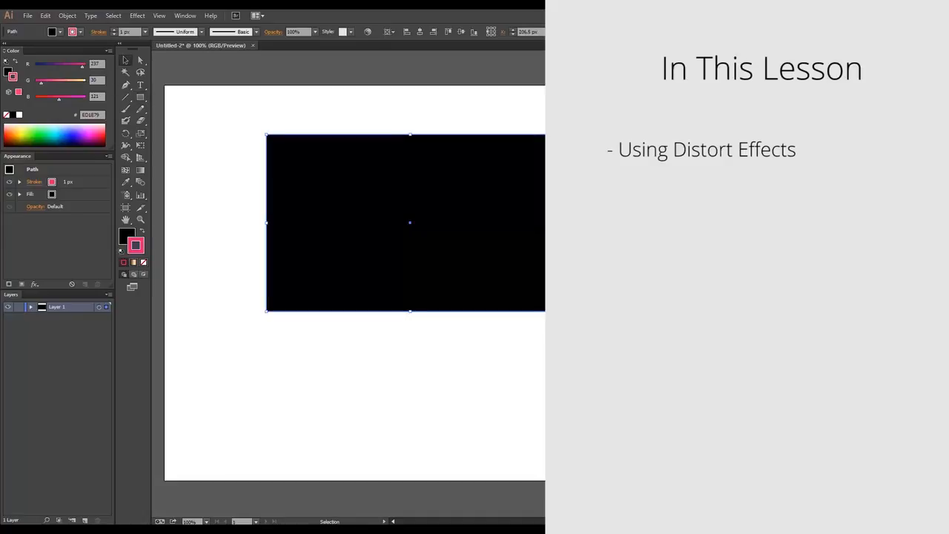
key("shift+x")
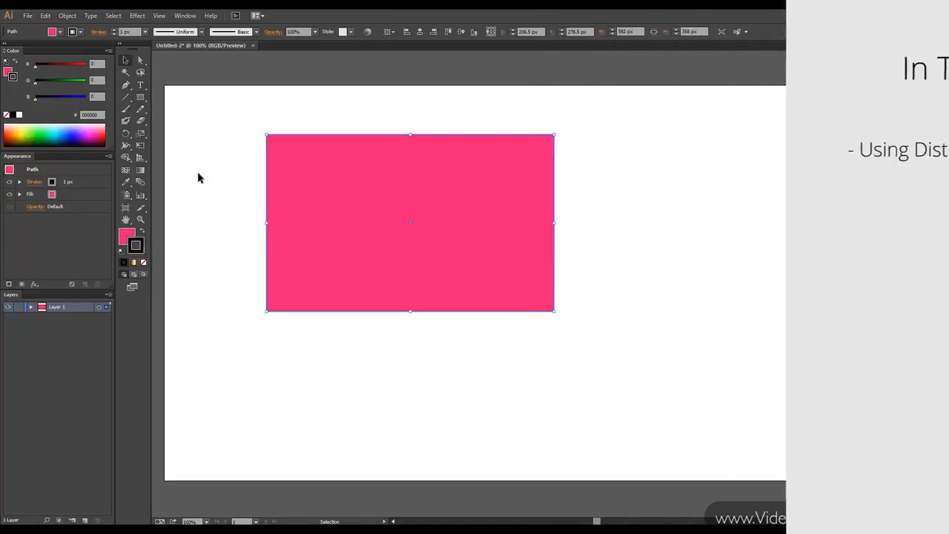
Start a Convert to Shape effect of the Rectangle type on the rectangle and compare its absolute and relative sizing
left_click(137, 15)
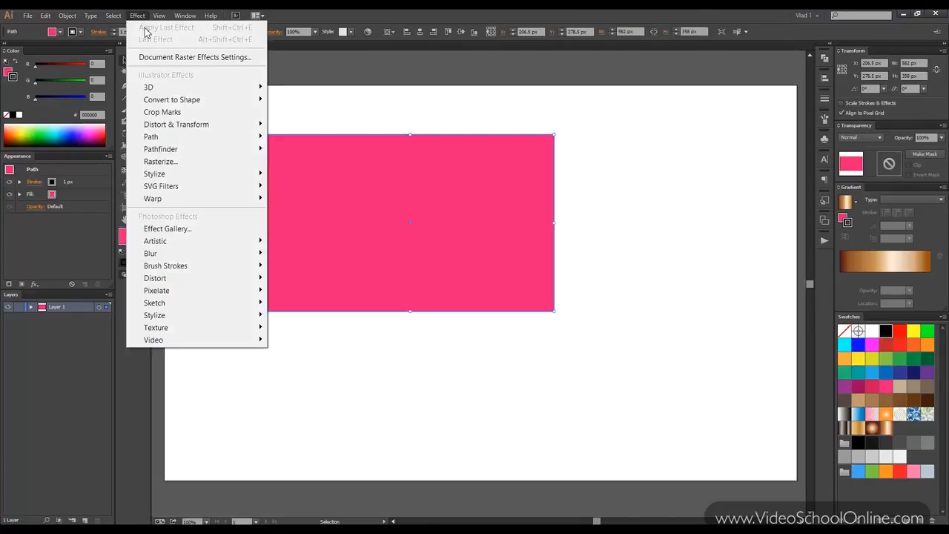
mouse_move(179, 99)
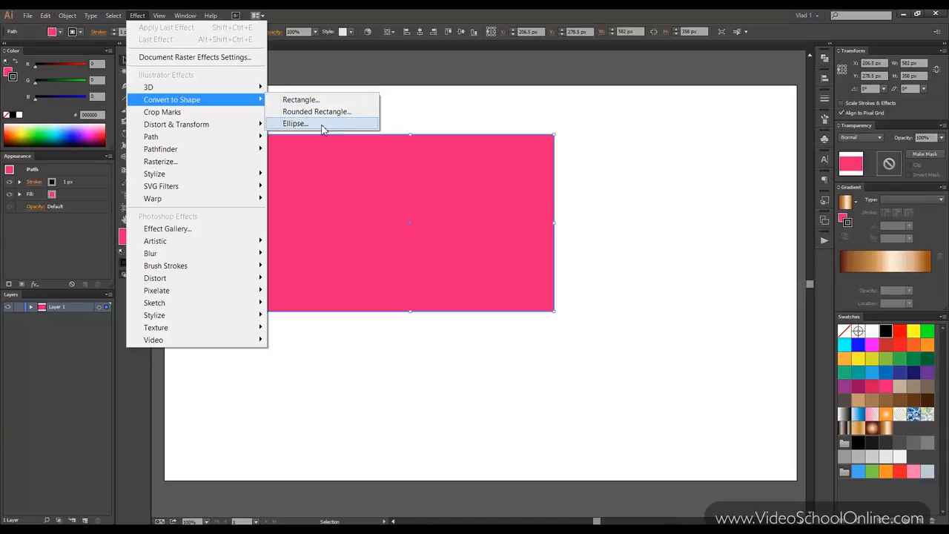
left_click(316, 101)
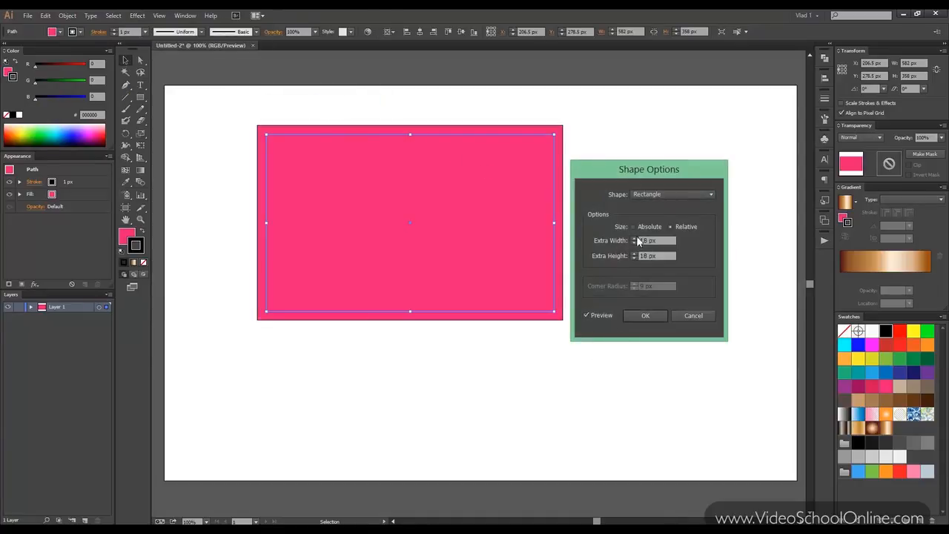
left_click(652, 195)
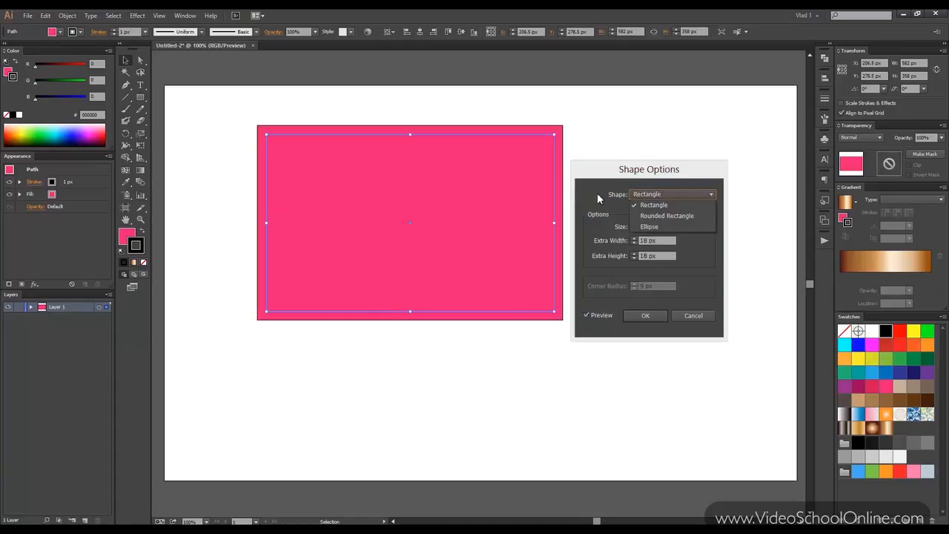
left_click(653, 205)
left_click(649, 228)
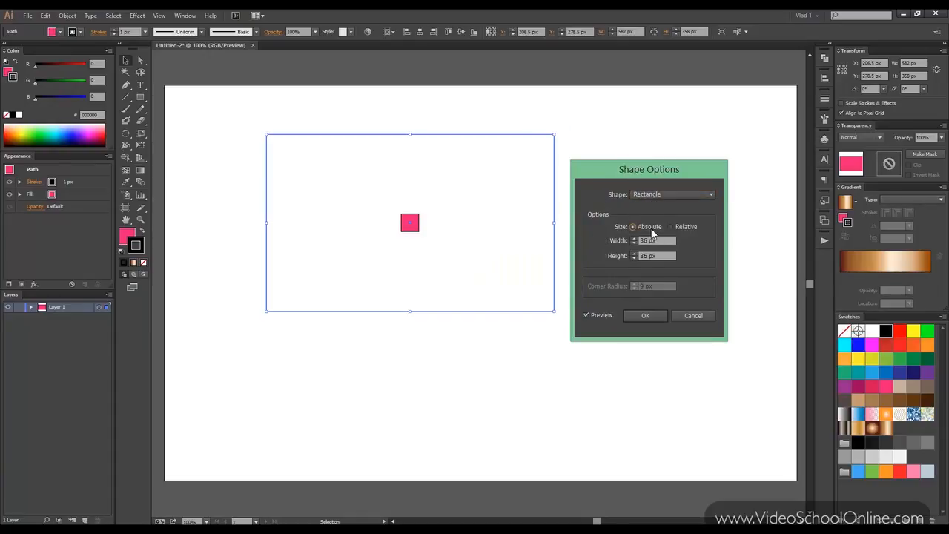
left_click(674, 227)
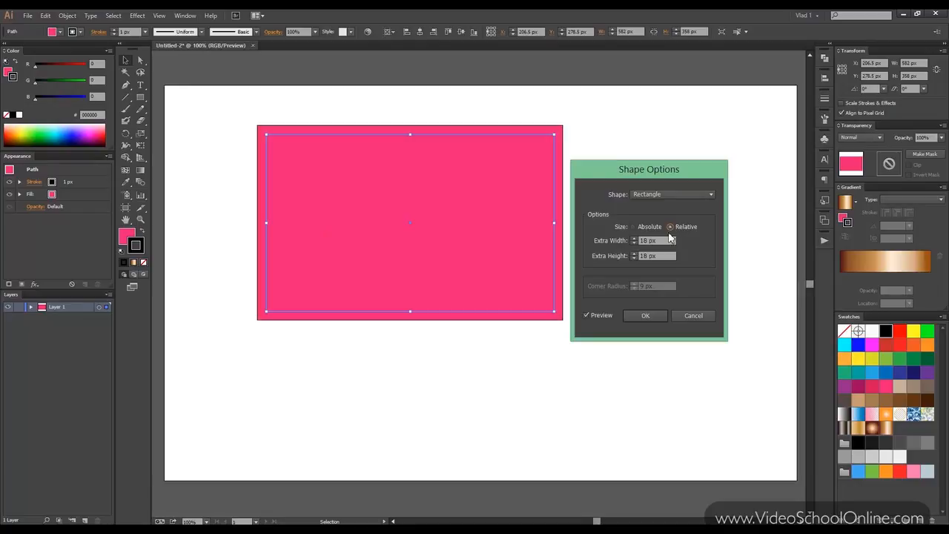
key("Down")
key("Down")
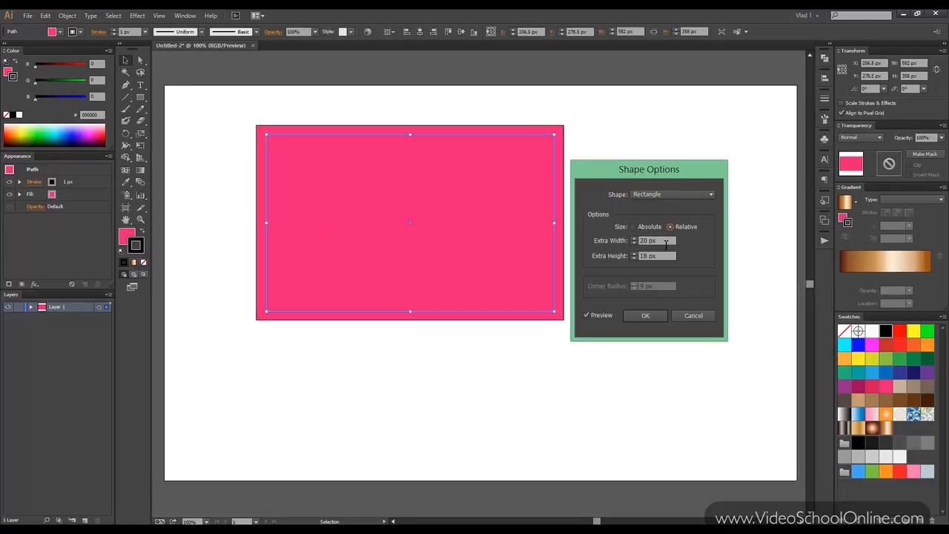
Switch the shape effect to absolute sizing with a width of 500 px and a height of 500 px
left_click(639, 229)
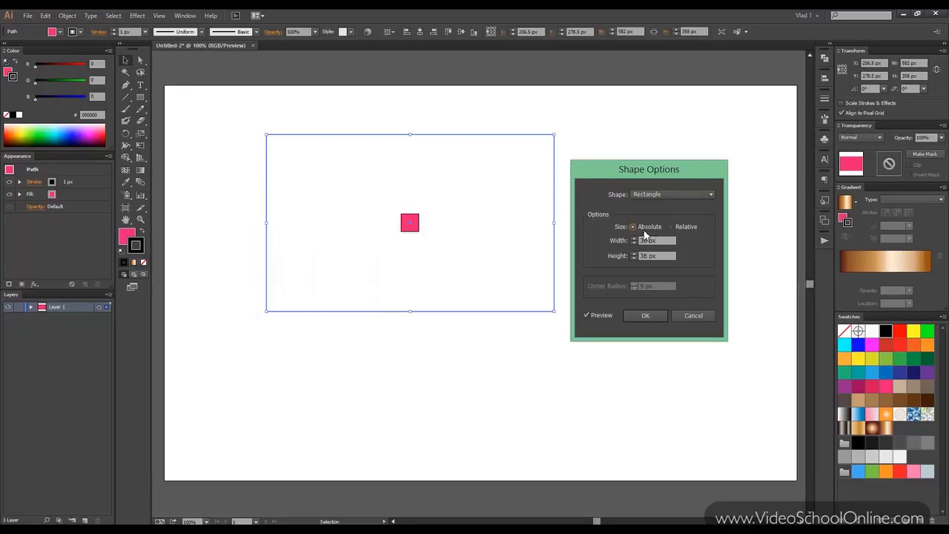
scroll(661, 240, "up", 3)
left_click_drag(661, 241, 629, 248)
type("500")
key("Tab")
type("50")
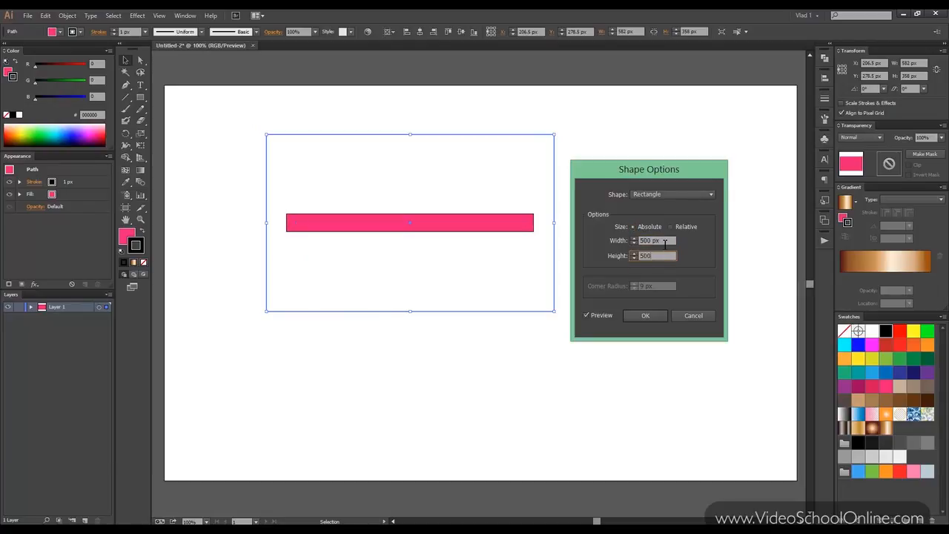
type("0")
key("Tab")
Switch the shape effect to relative sizing with 0 px extra width and 0 px extra height
left_click(671, 226)
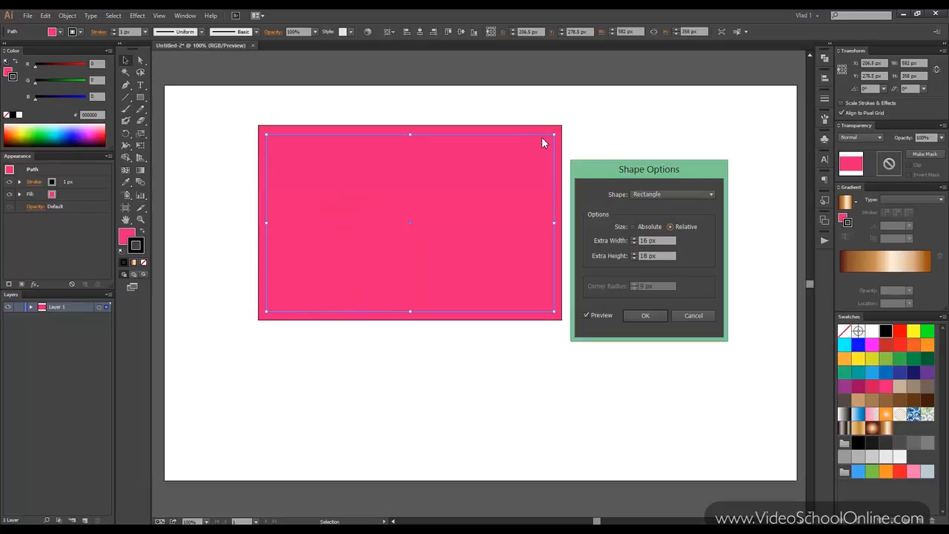
key("Tab")
type("0")
key("Tab")
type("0")
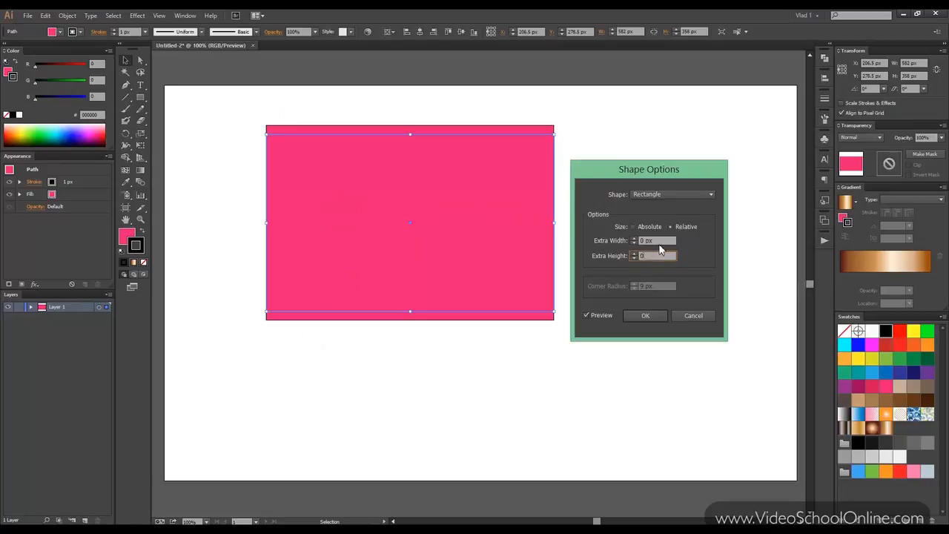
left_click(666, 240)
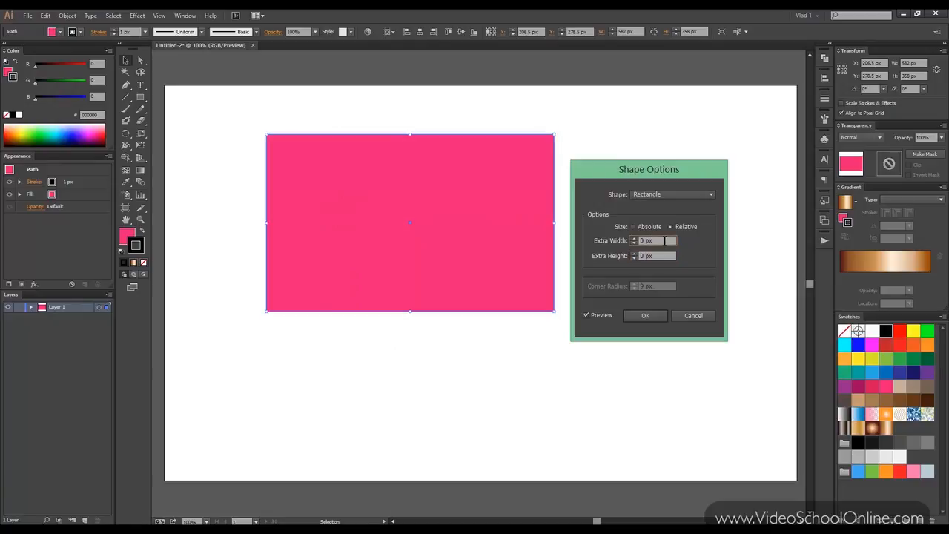
Change the effect's shape to Ellipse, compare relative with absolute sizing, and apply it with absolute size
left_click(658, 196)
left_click(664, 225)
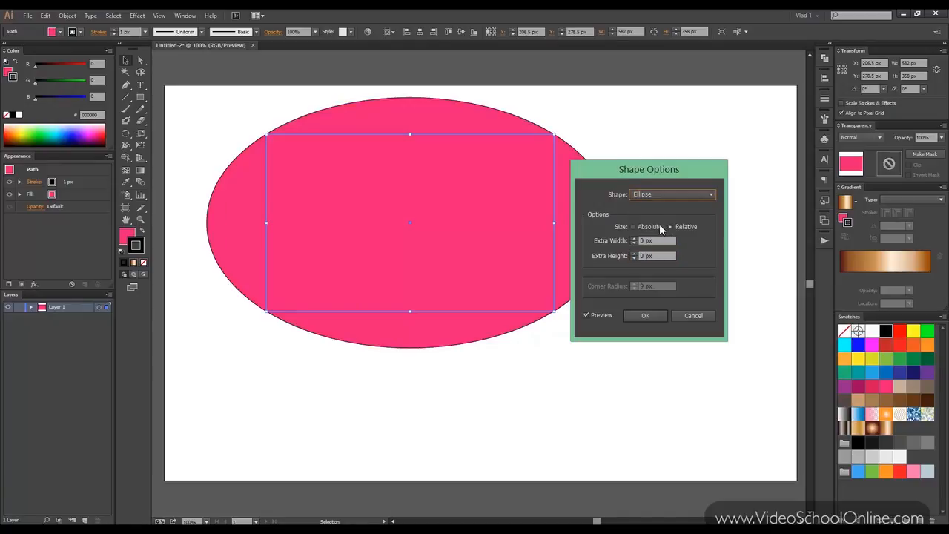
left_click(658, 226)
left_click(679, 226)
left_click(642, 227)
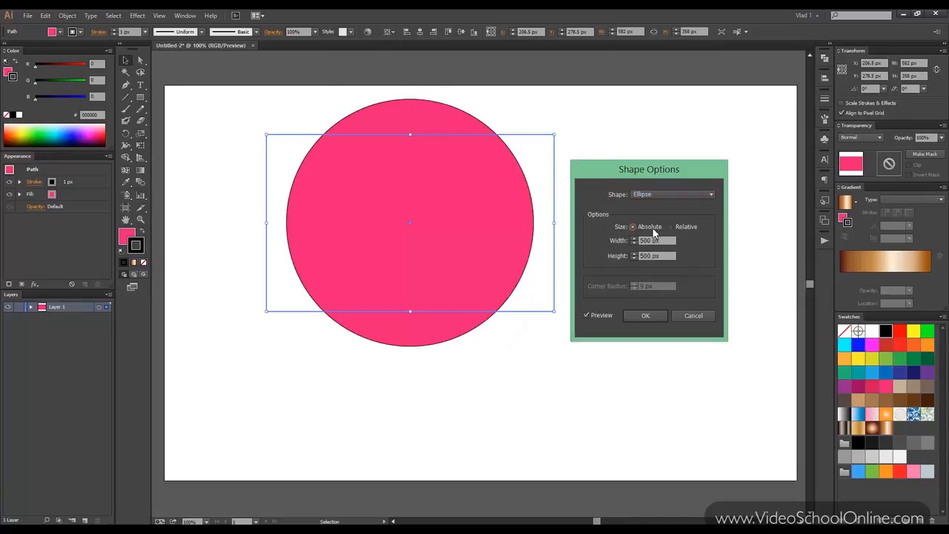
left_click(645, 316)
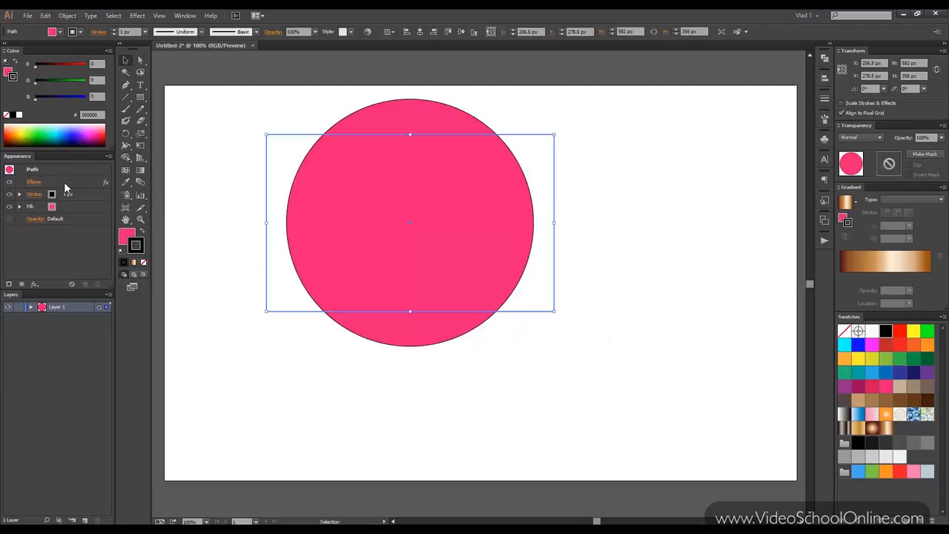
Make the Appearance list taller and move the Ellipse effect into the fill so that it applies to the fill only
left_click_drag(64, 291, 65, 366)
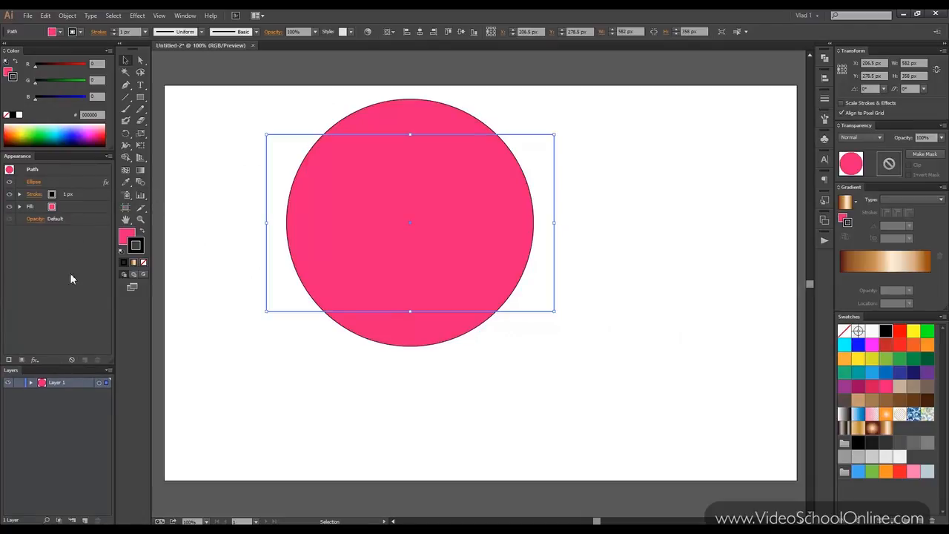
left_click(79, 181)
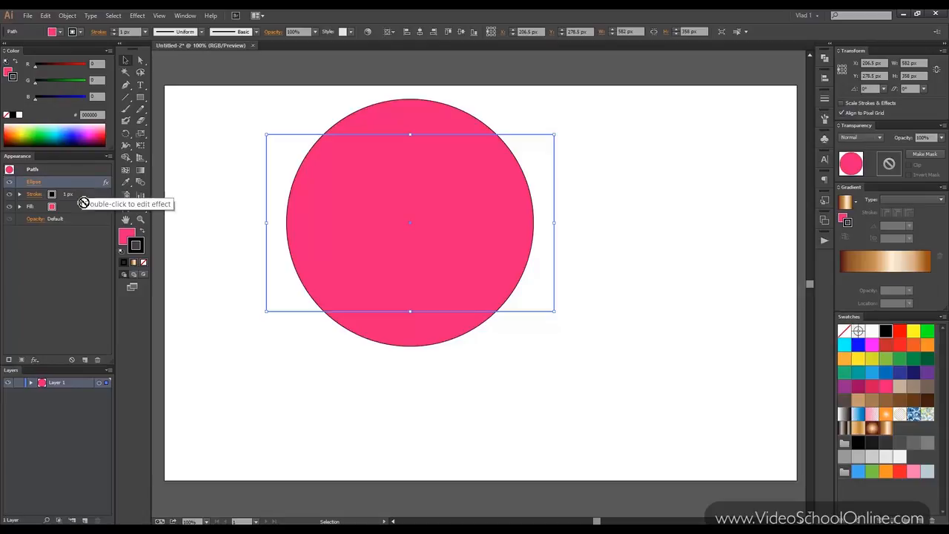
left_click_drag(80, 182, 70, 208)
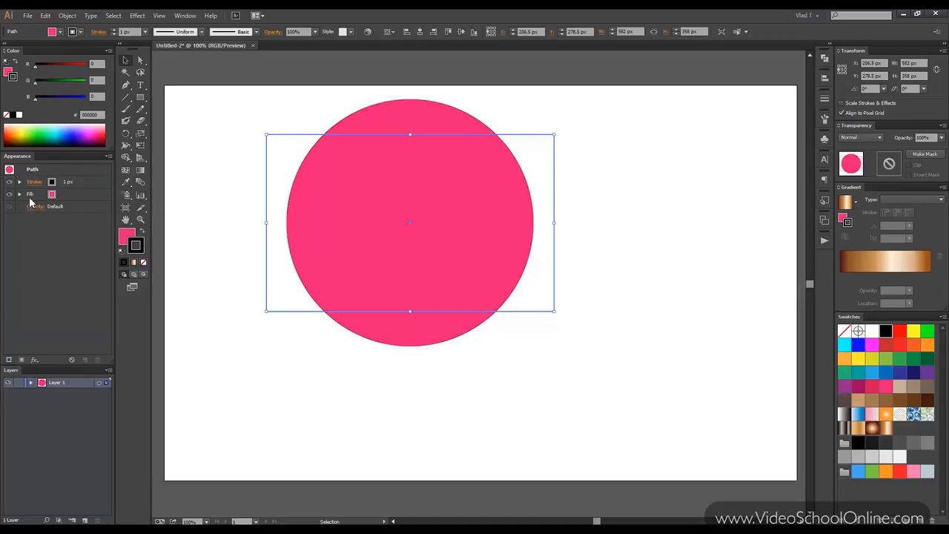
left_click(19, 194)
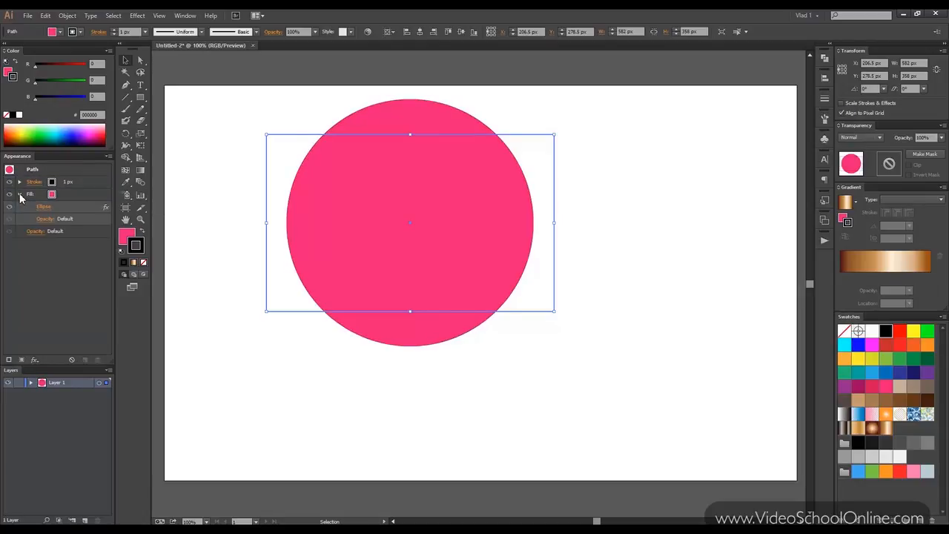
left_click(220, 151)
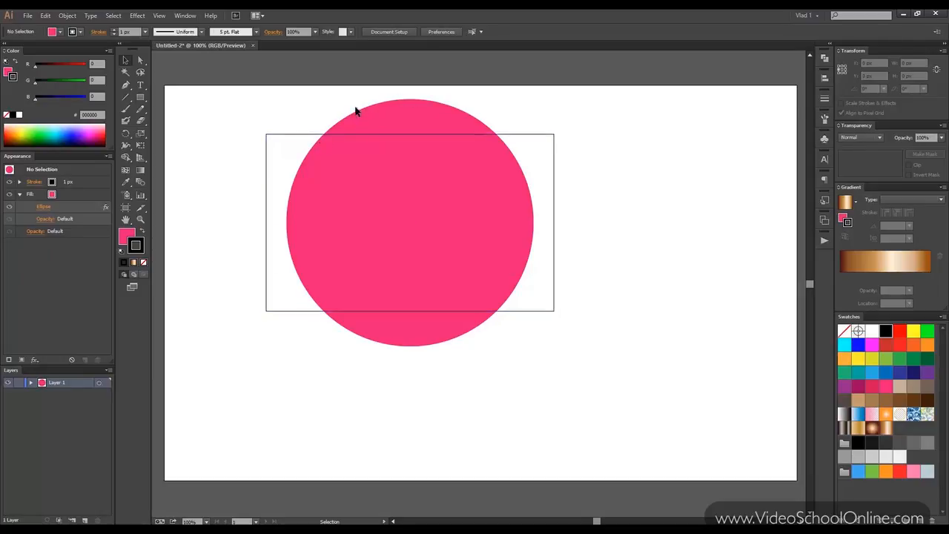
Try to add a second fill beneath the stroke and colour it yellow with no object selected
left_click(21, 360)
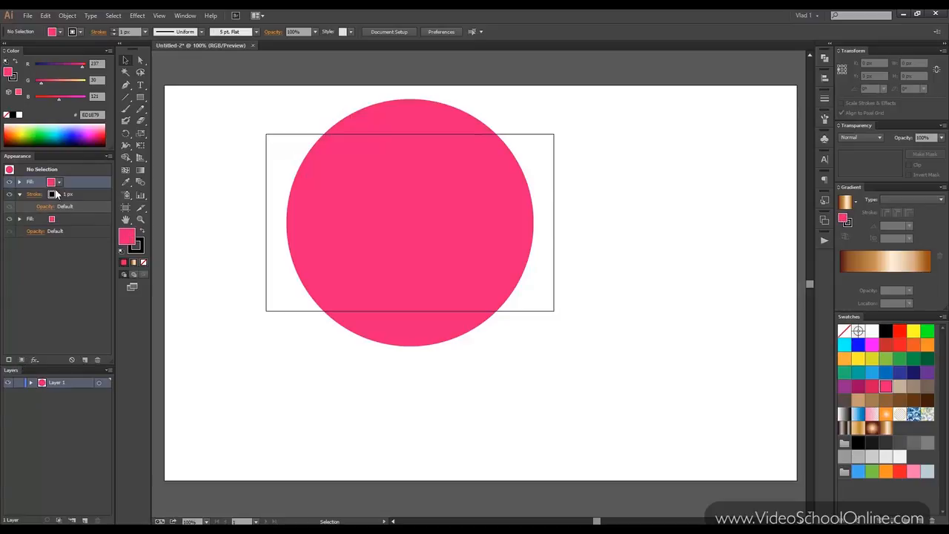
left_click_drag(77, 206, 69, 214)
left_click(82, 193)
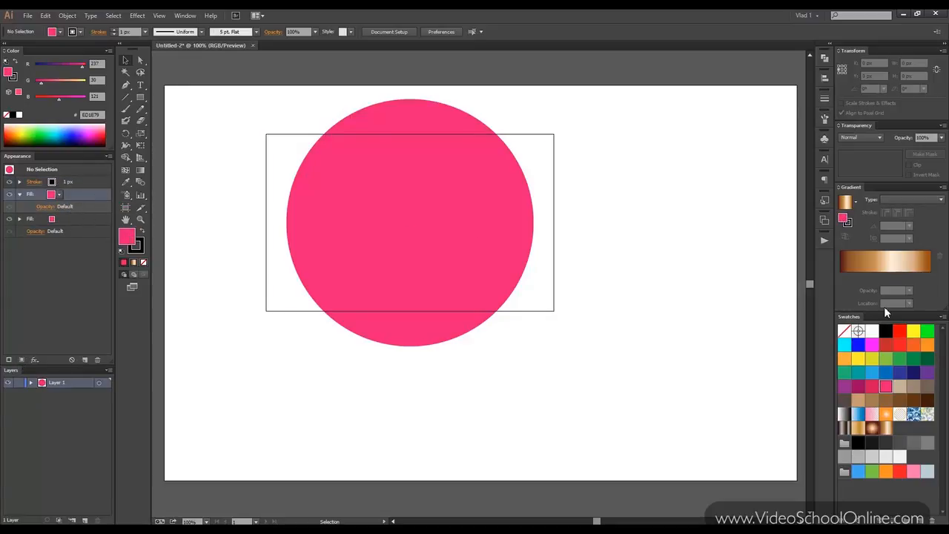
left_click(858, 359)
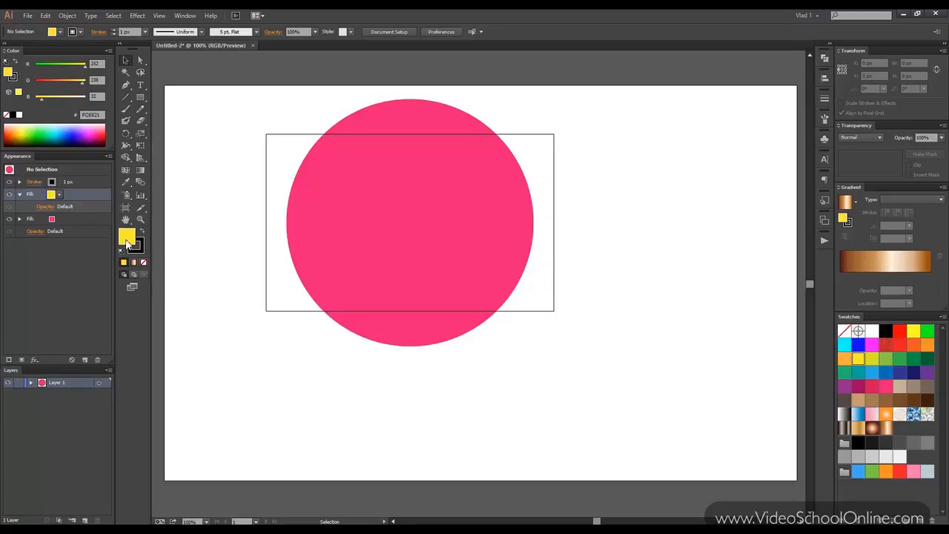
left_click(19, 195)
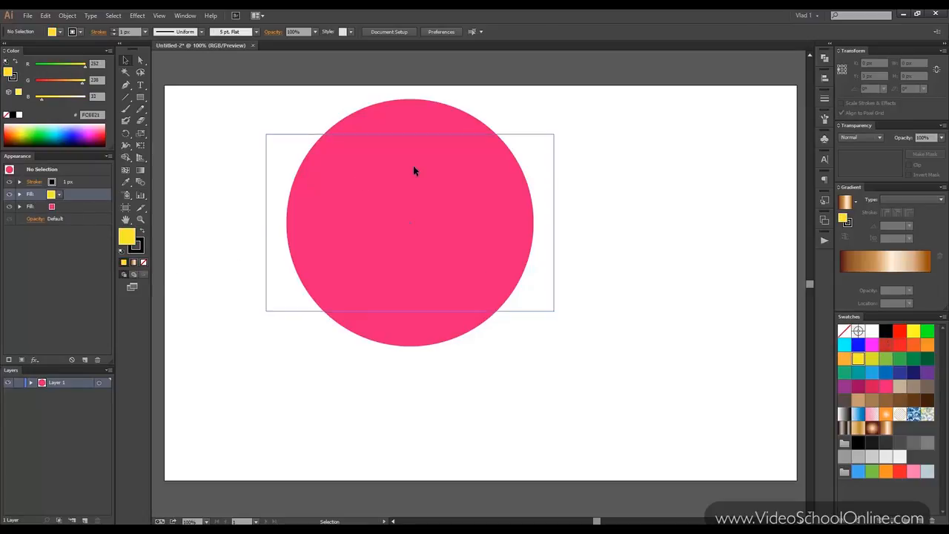
Add a second fill to the pink shape above the existing fill, colour it yellow FCEE21, and deselect the shape
left_click(413, 171)
left_click(22, 360)
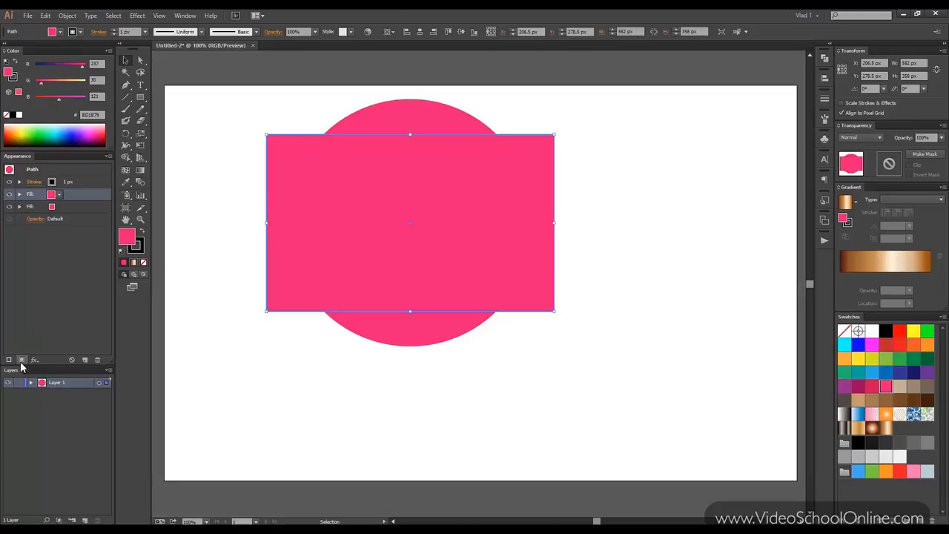
left_click_drag(857, 361, 429, 221)
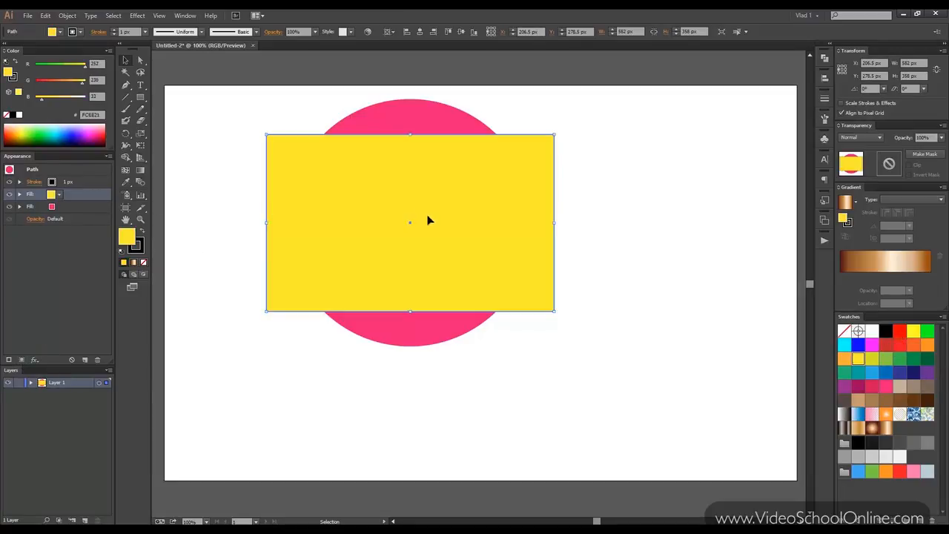
left_click(210, 146)
Try moving the two-fill shape across the artboard twice, undoing each move
left_click_drag(408, 187, 646, 231)
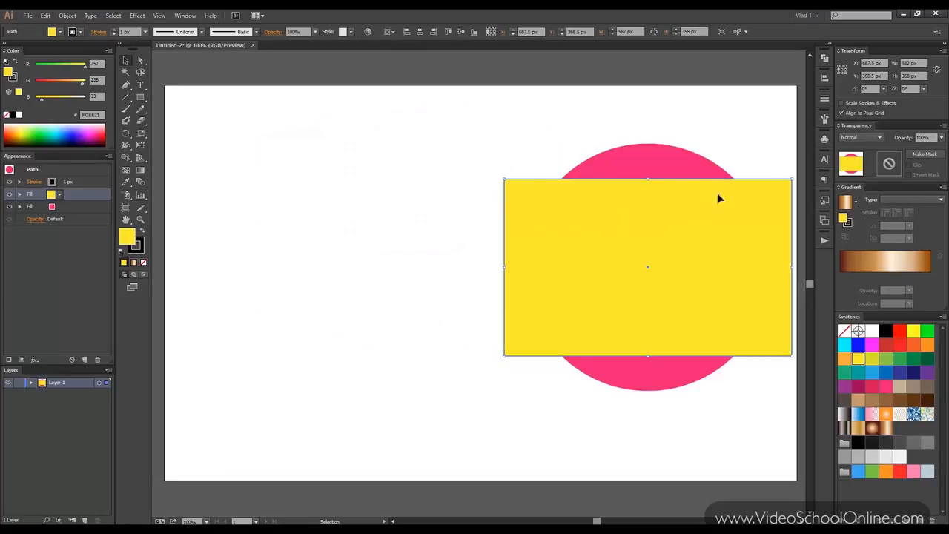
key("ctrl+z")
left_click(288, 110)
left_click_drag(398, 186, 424, 220)
key("ctrl+z")
Move the two-fill shape slightly down and to the right to about X 247.5 px, Y 326.5 px, and deselect it
left_click_drag(382, 181, 403, 205)
left_click(272, 112)
left_click(354, 186)
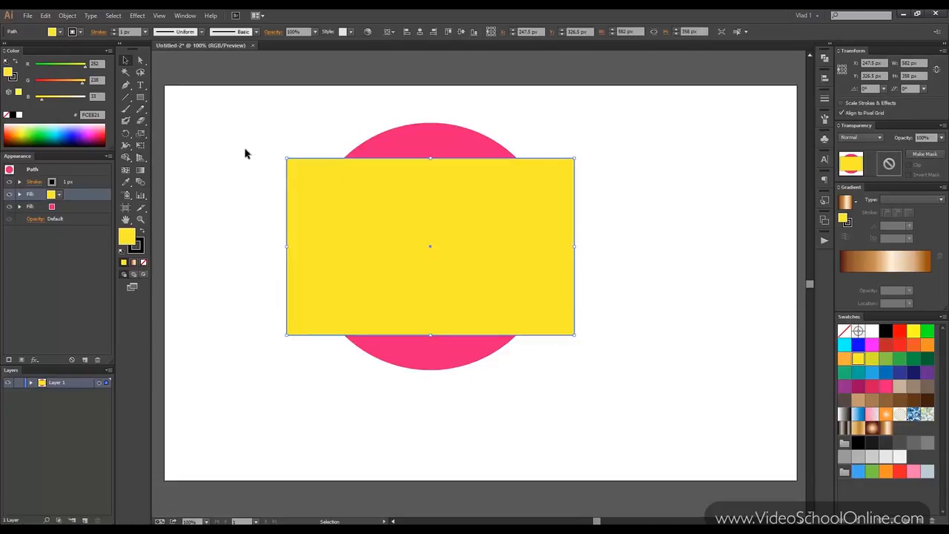
left_click(158, 224)
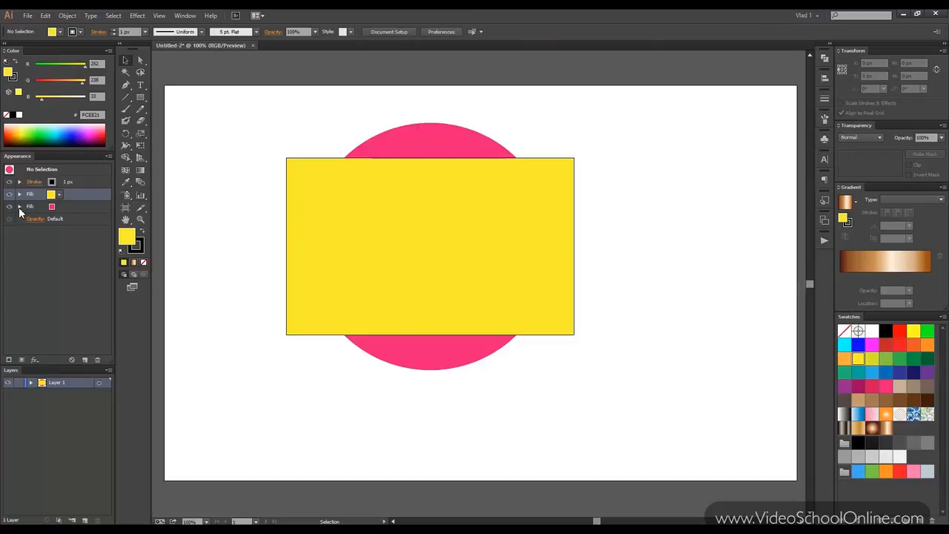
Edit the pink fill's Ellipse effect, changing its shape to Rounded Rectangle with an increased corner radius, and apply it
left_click(19, 206)
left_click(433, 227)
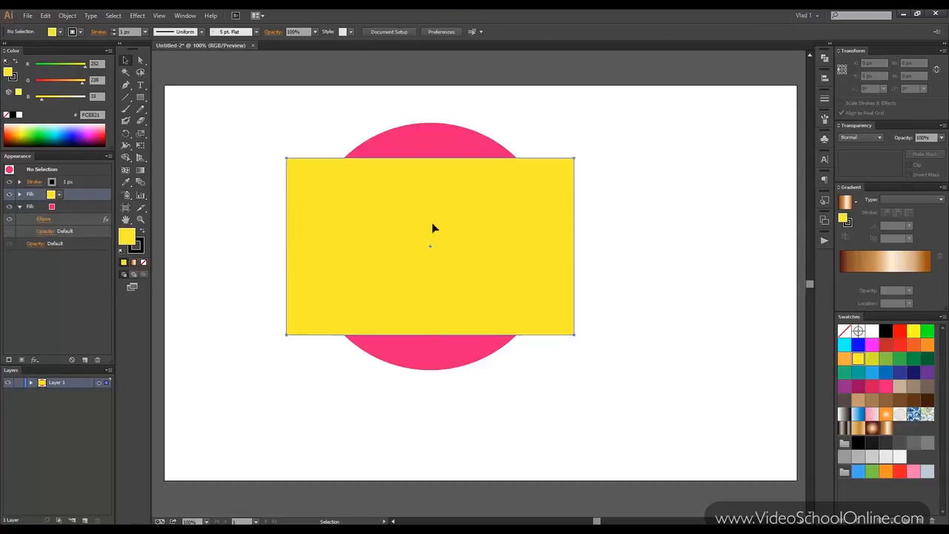
left_click(46, 220)
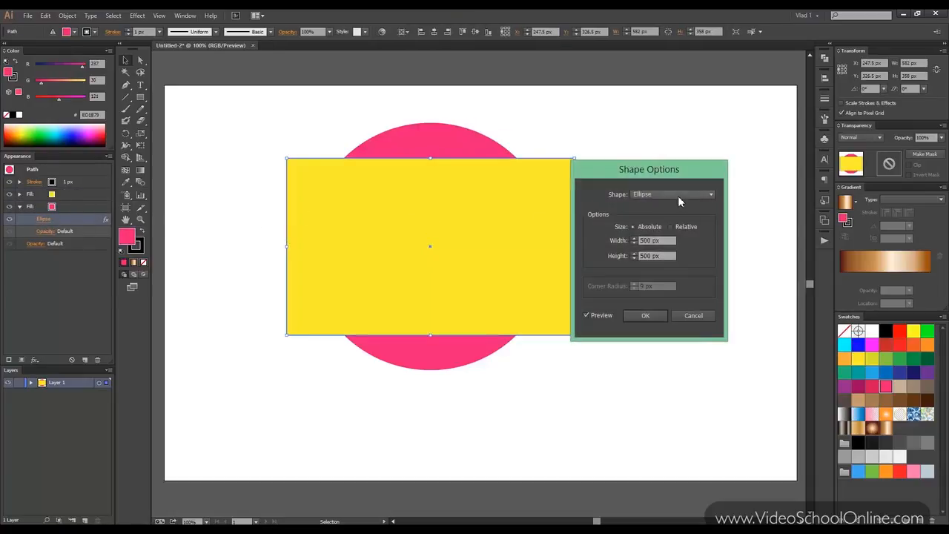
left_click(678, 195)
left_click(680, 219)
left_click(635, 283)
left_click(635, 284)
left_click(634, 284)
left_click(634, 283)
left_click(635, 283)
left_click(634, 283)
left_click(634, 284)
left_click(634, 283)
left_click(646, 316)
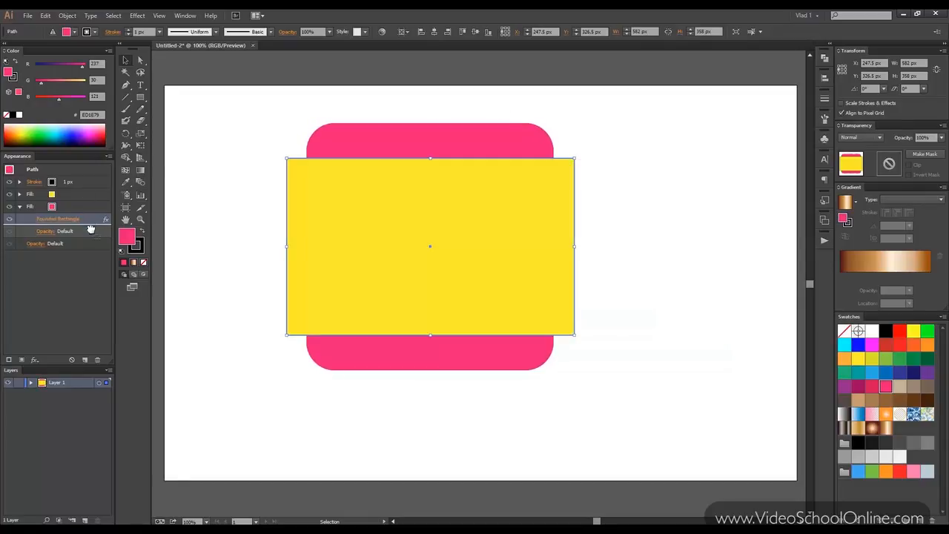
Delete the Rounded Rectangle effect from the pink fill and remove the yellow fill from the shape
left_click(96, 360)
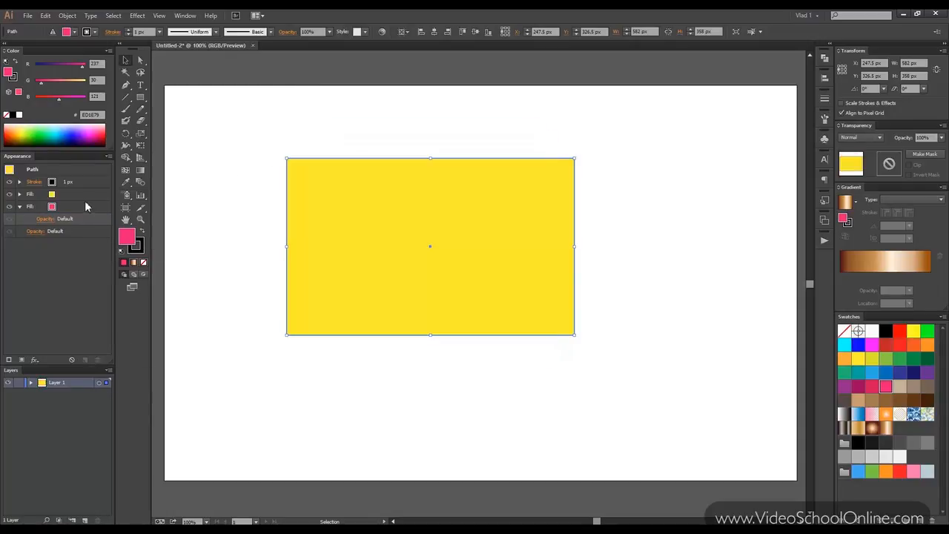
left_click(84, 195)
left_click(96, 360)
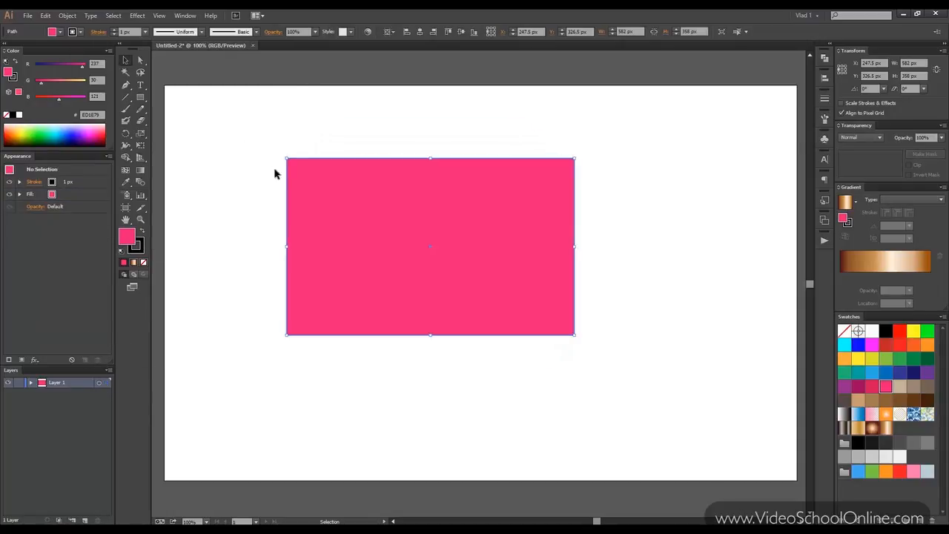
Apply a Free Distort effect to the pink rectangle, pulling its upper-right corner outward and up
left_click(138, 15)
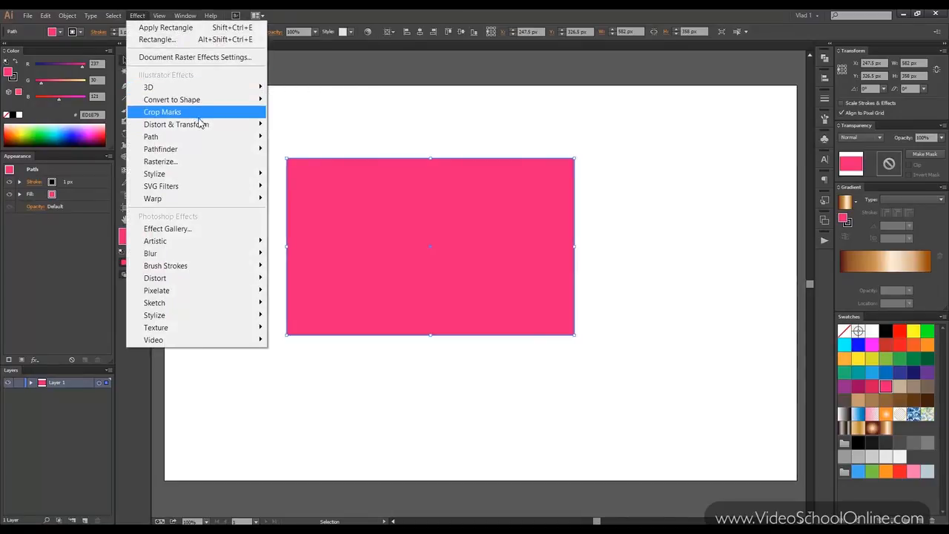
mouse_move(213, 131)
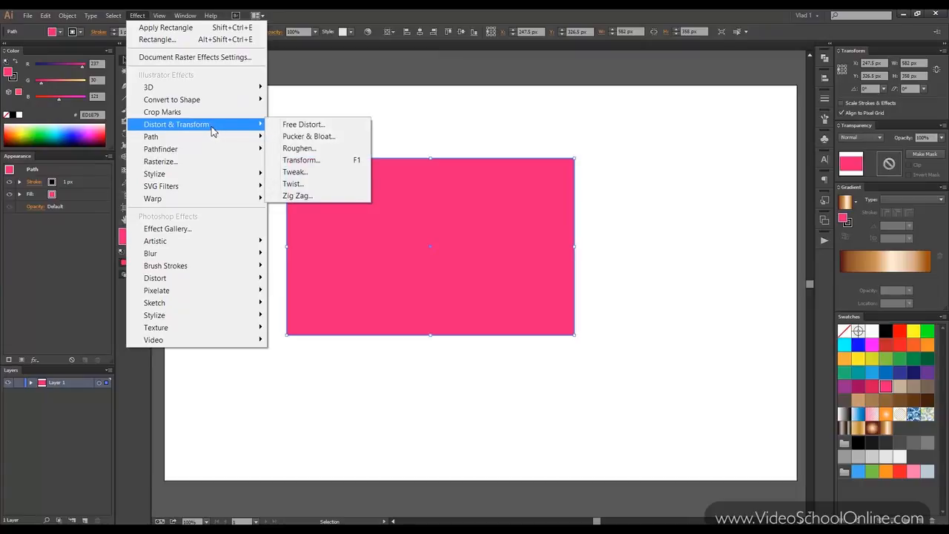
left_click(316, 128)
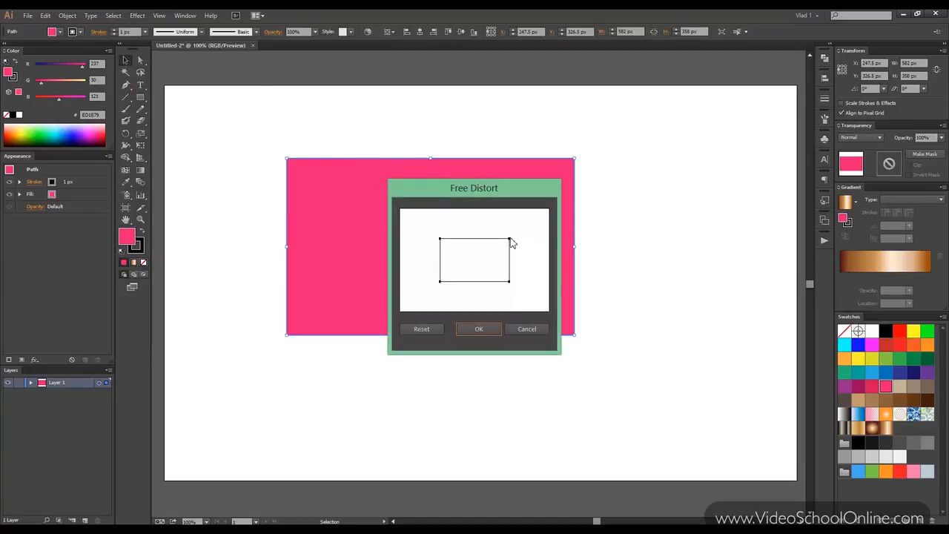
left_click_drag(510, 239, 522, 224)
left_click(483, 329)
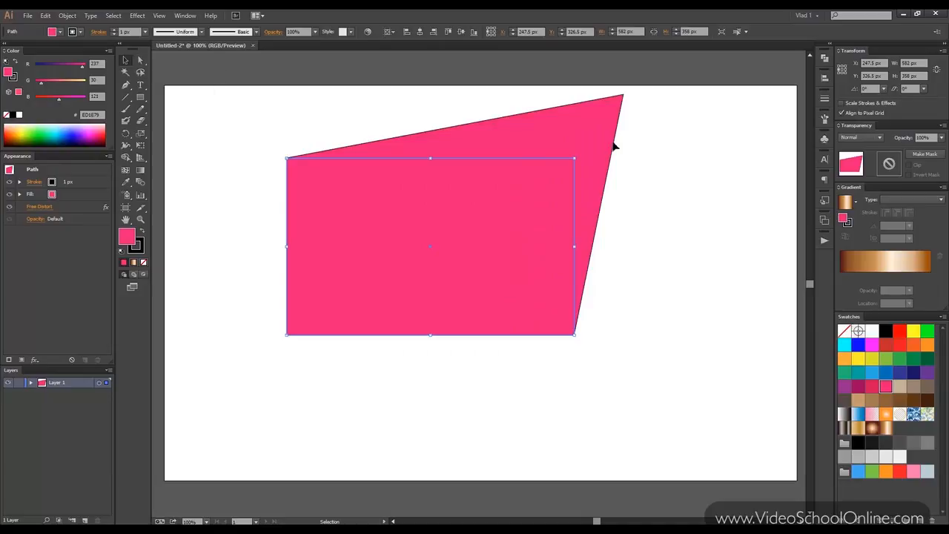
Toggle the Free Distort effect's visibility off and on several times and delete the effect from the rectangle
left_click(10, 207)
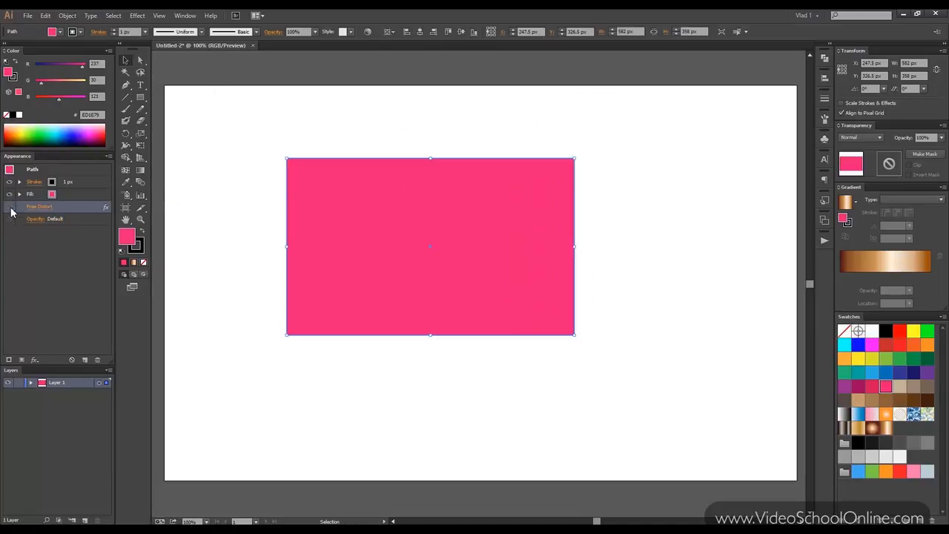
left_click(10, 208)
left_click(9, 207)
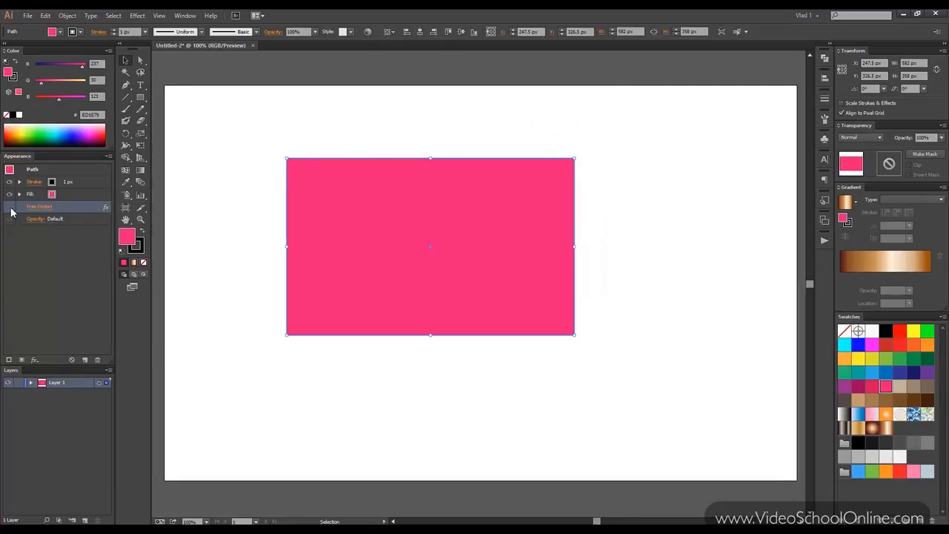
left_click(10, 208)
left_click(10, 208)
left_click(97, 360)
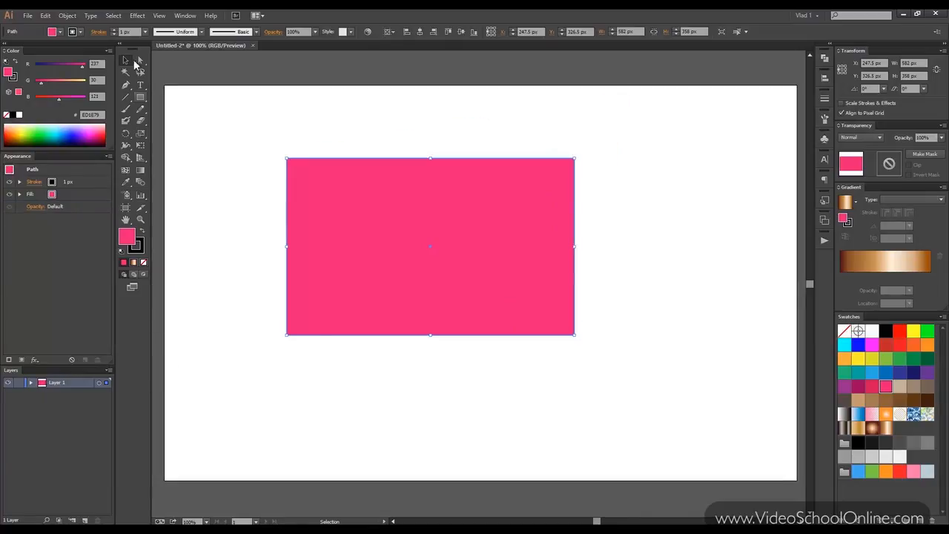
Preview a Pucker & Bloat effect on the rectangle at about -71% and cancel it
left_click(138, 15)
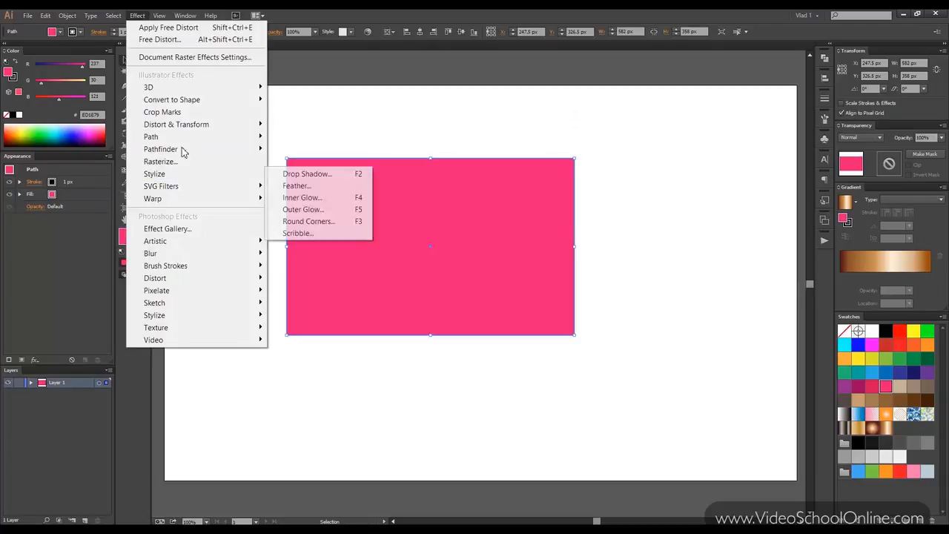
mouse_move(186, 124)
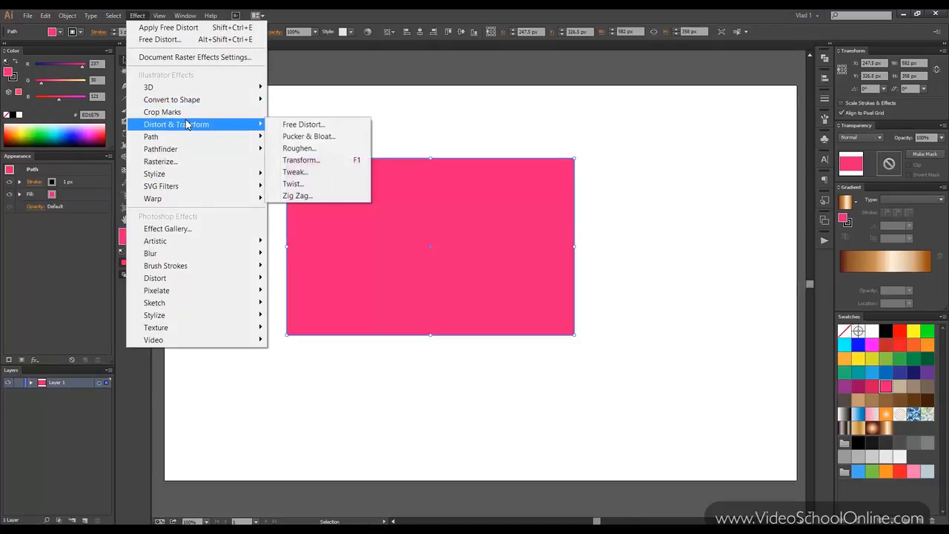
left_click(308, 137)
left_click(576, 278)
left_click_drag(624, 250, 600, 247)
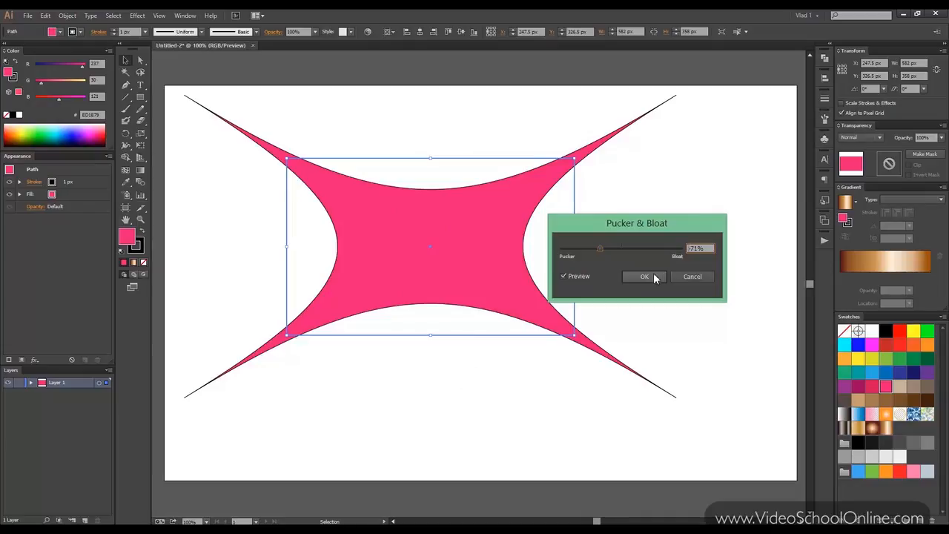
left_click(682, 278)
key("Escape")
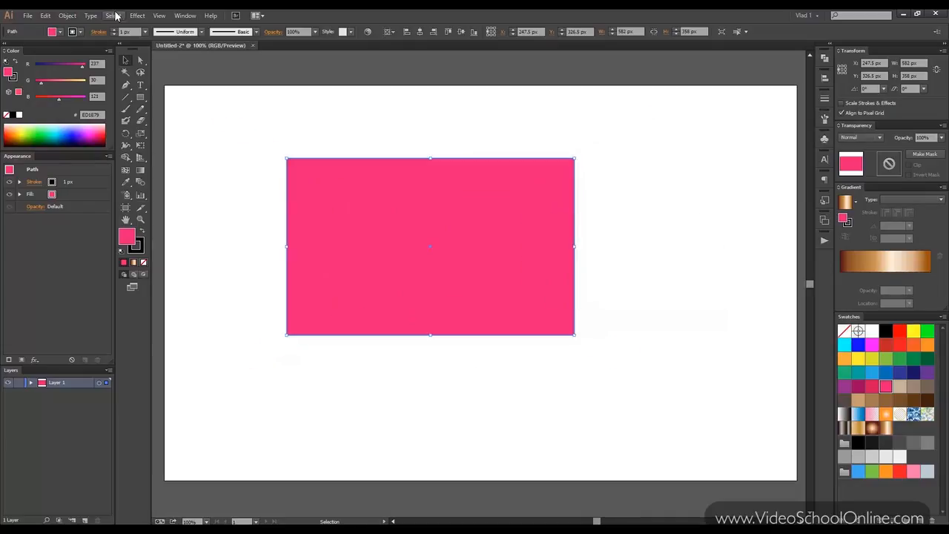
Preview a Roughen effect on the rectangle with an absolute size of 14 px, detail 9 and smooth points
left_click(137, 15)
mouse_move(253, 125)
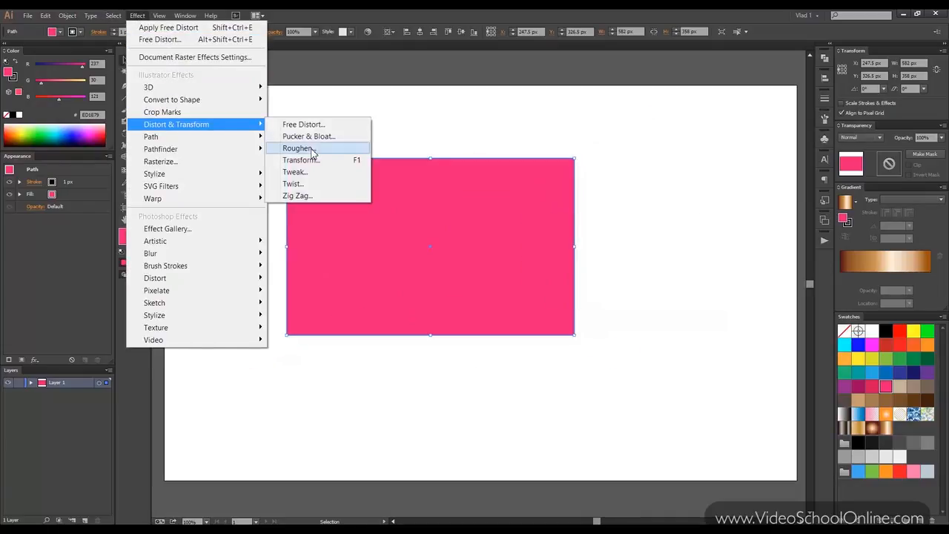
left_click(300, 148)
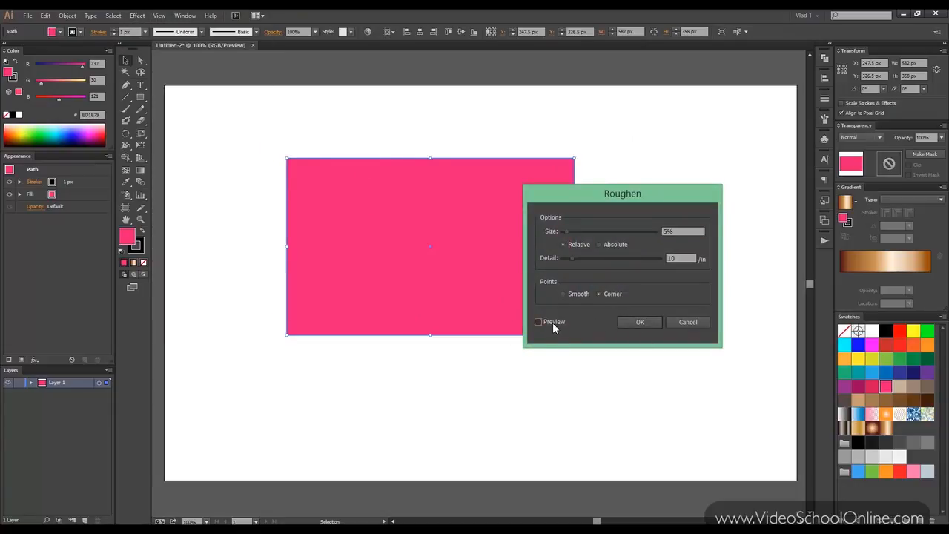
left_click(552, 322)
left_click_drag(571, 229, 575, 228)
left_click(598, 245)
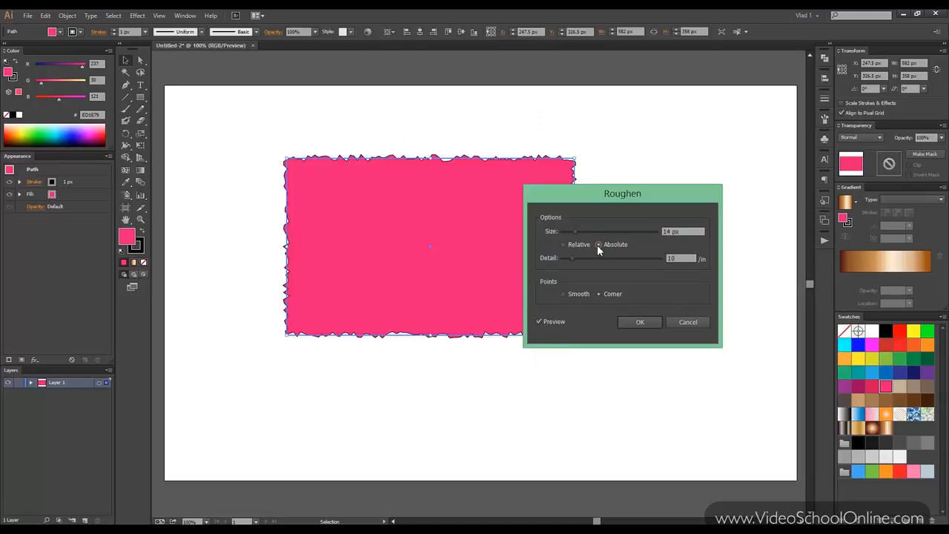
mouse_move(577, 259)
left_mouse_down()
mouse_move(596, 258)
mouse_move(577, 258)
left_mouse_up()
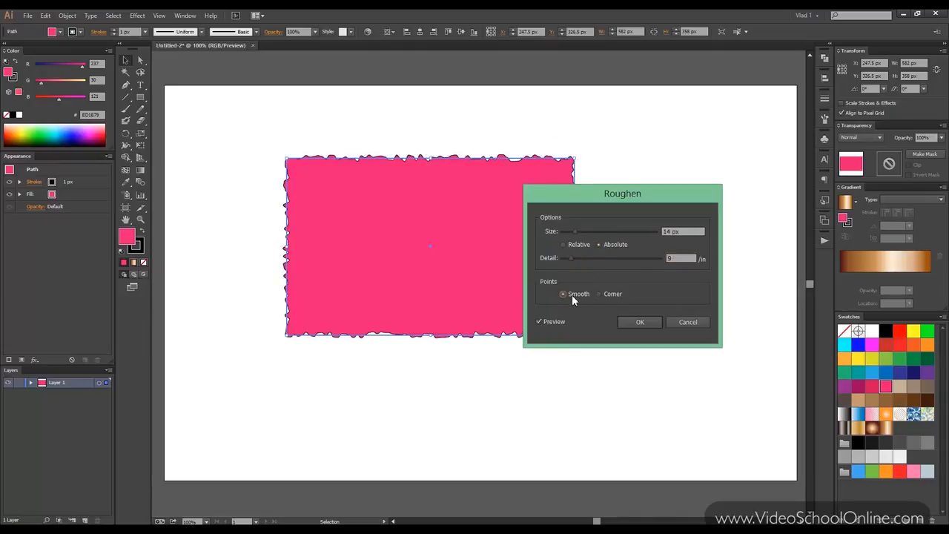
left_click(598, 295)
left_click(563, 294)
Lower the Roughen effect's detail to 0 per inch
left_click(681, 258)
key("Down")
key("Down")
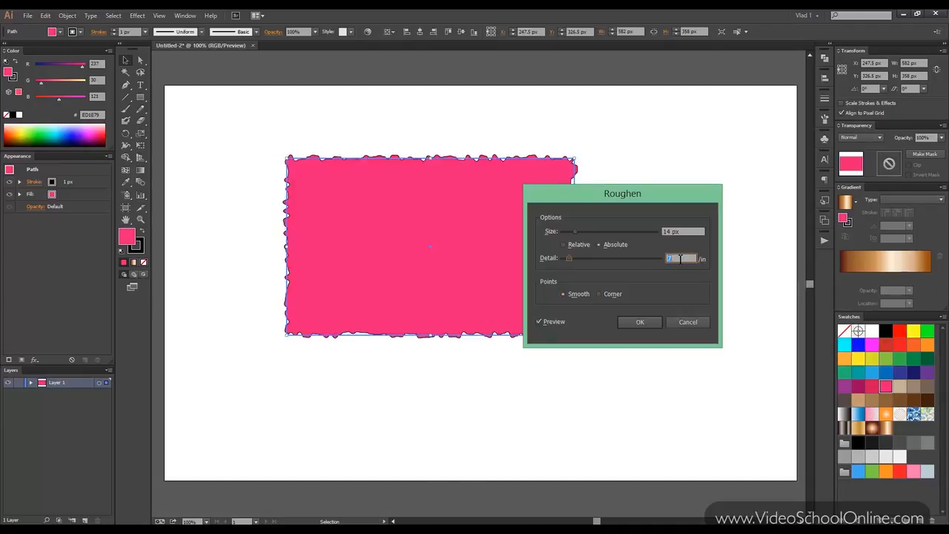
key("Down")
key("Down")
key("Down")
key("Down")
key("Down")
key("Down")
key("Down")
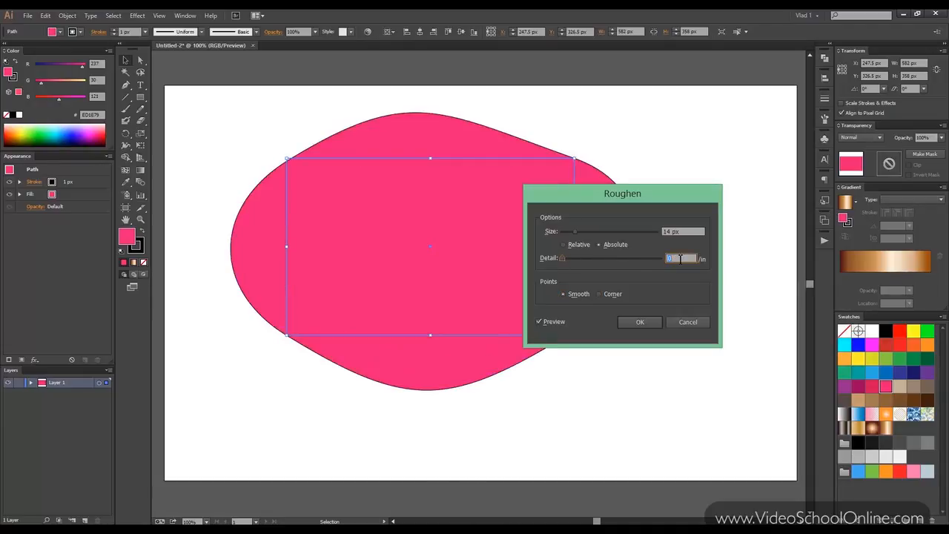
Try a Roughen size of about 52 px with detail 1, and cancel the effect
mouse_move(582, 230)
left_mouse_down()
mouse_move(594, 228)
mouse_move(555, 235)
mouse_move(602, 237)
left_mouse_up()
left_click(680, 258)
key("Up")
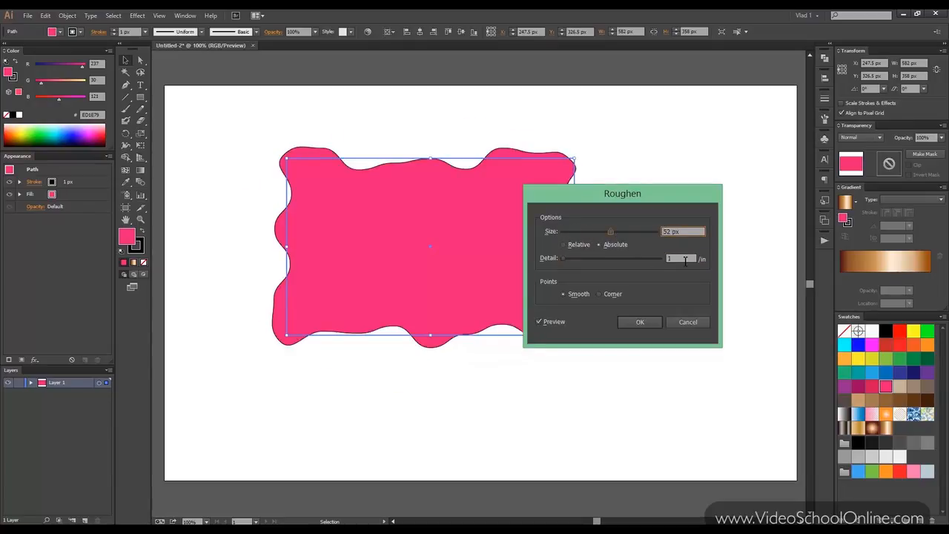
left_click(684, 320)
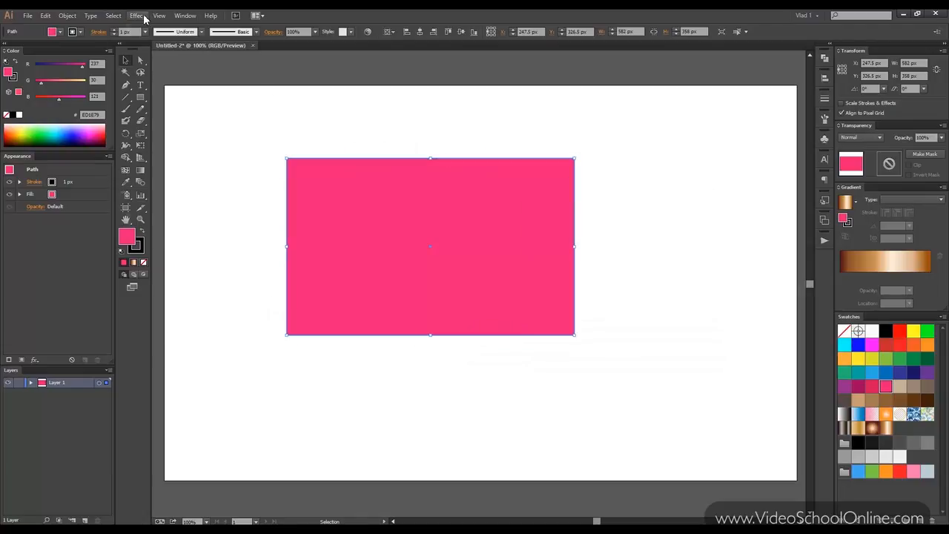
left_click(137, 14)
mouse_move(201, 131)
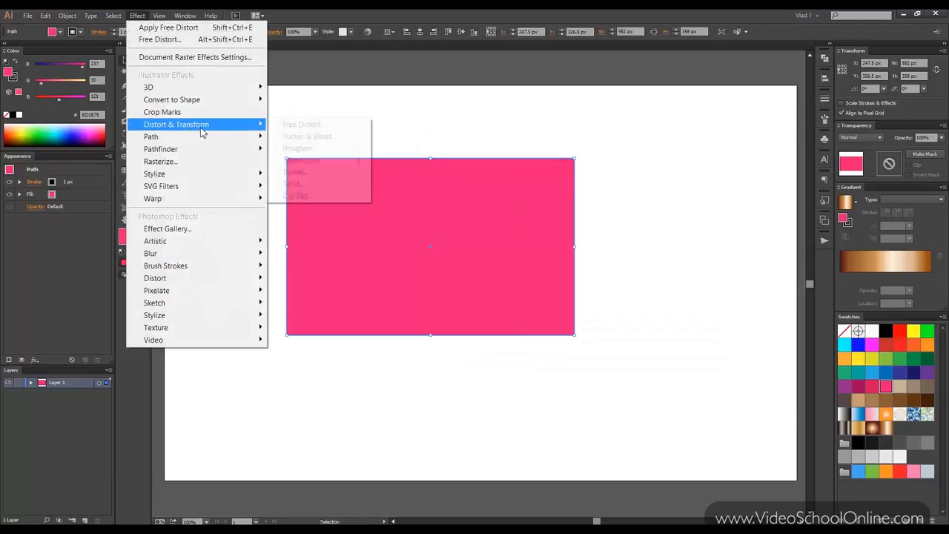
left_click(319, 160)
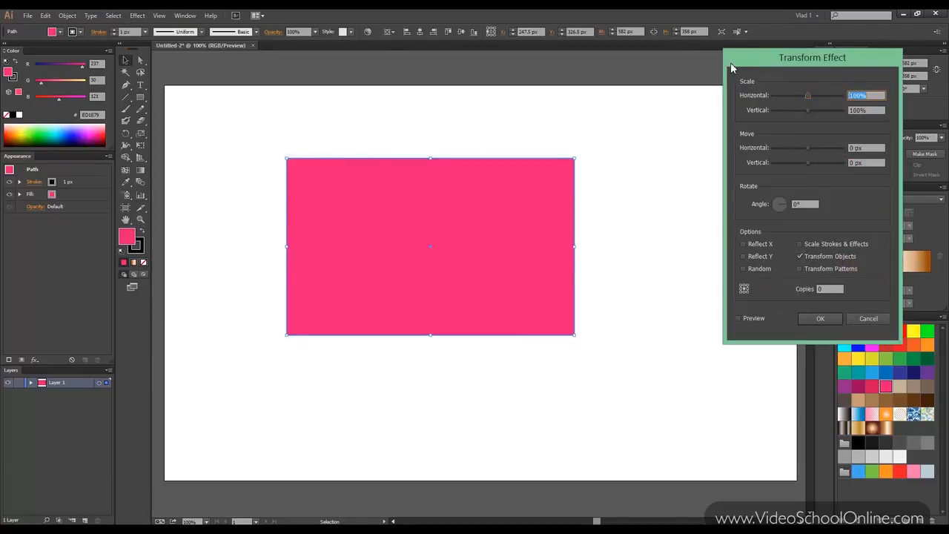
left_click(868, 318)
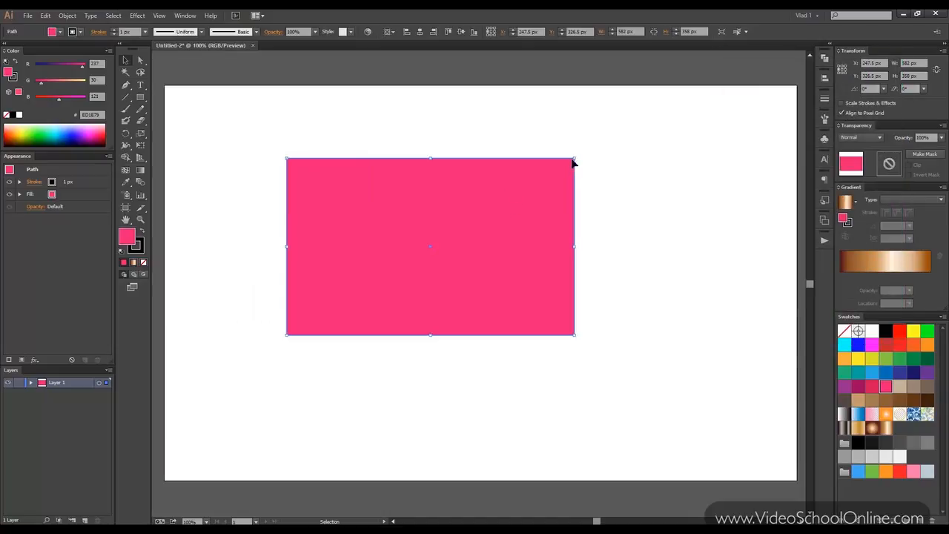
Shrink the pink rectangle to about 61 × 58 px near the artboard's upper left and start a Transform effect with preview enabled
left_click_drag(576, 338, 279, 159)
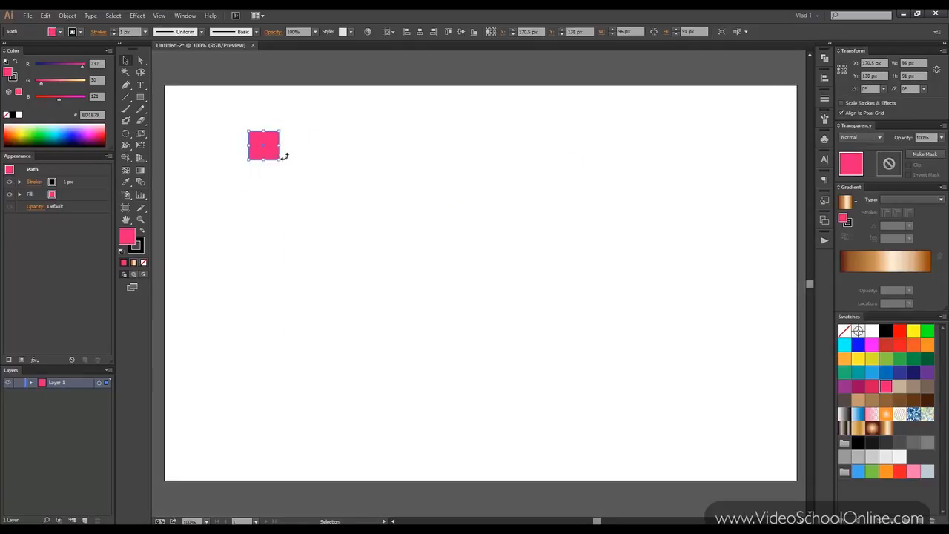
left_click(135, 16)
mouse_move(211, 130)
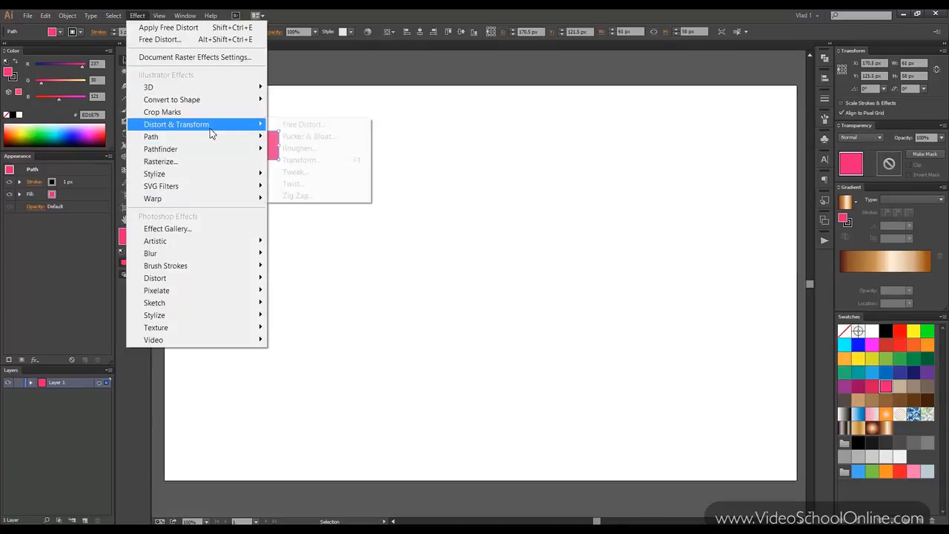
left_click(322, 160)
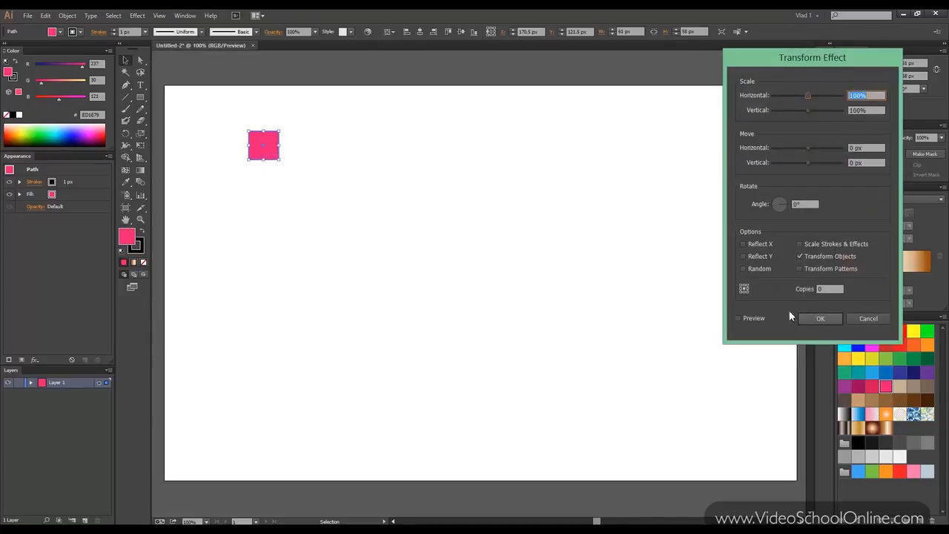
left_click_drag(764, 60, 554, 93)
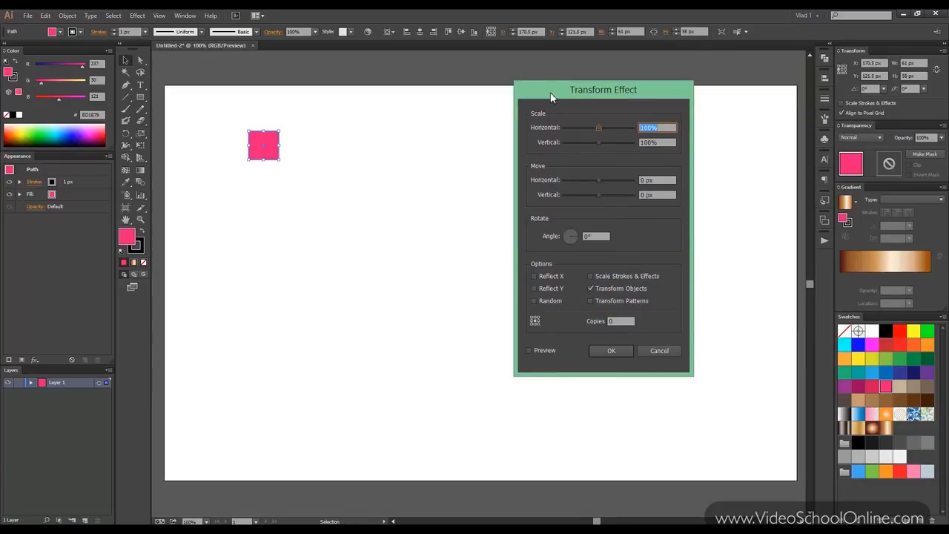
left_click(534, 351)
Set the Transform effect to 4 copies with a horizontal move of about 82 px
left_click_drag(586, 90, 585, 95)
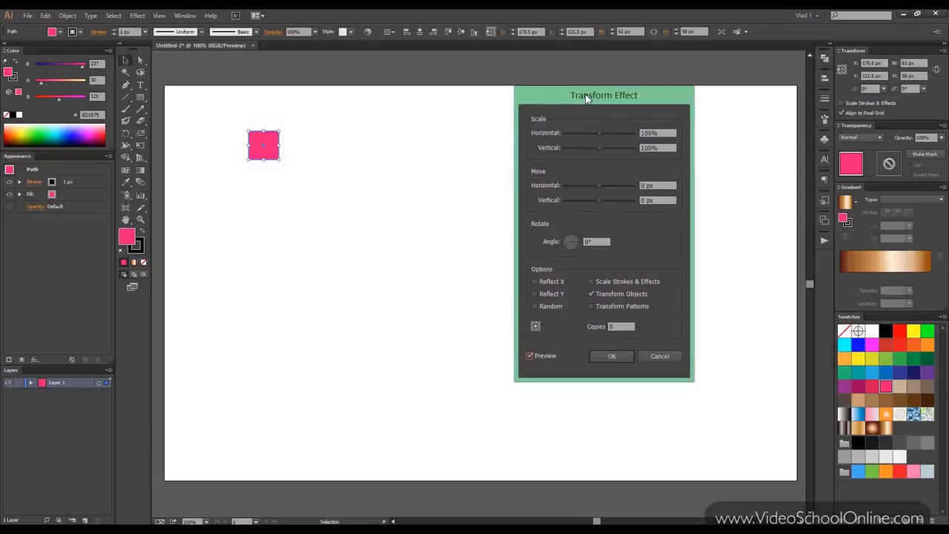
left_click_drag(585, 93, 566, 99)
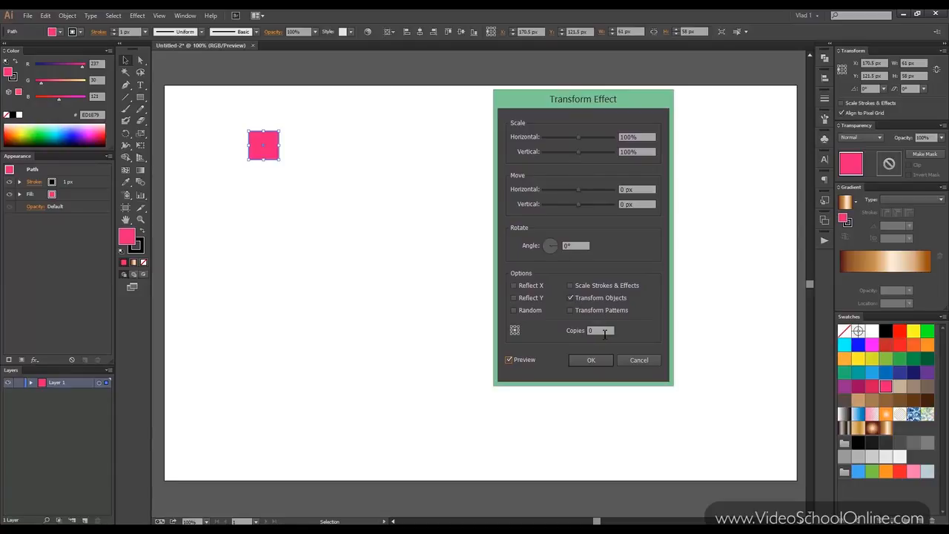
double_click(606, 333)
left_click_drag(578, 189, 606, 188)
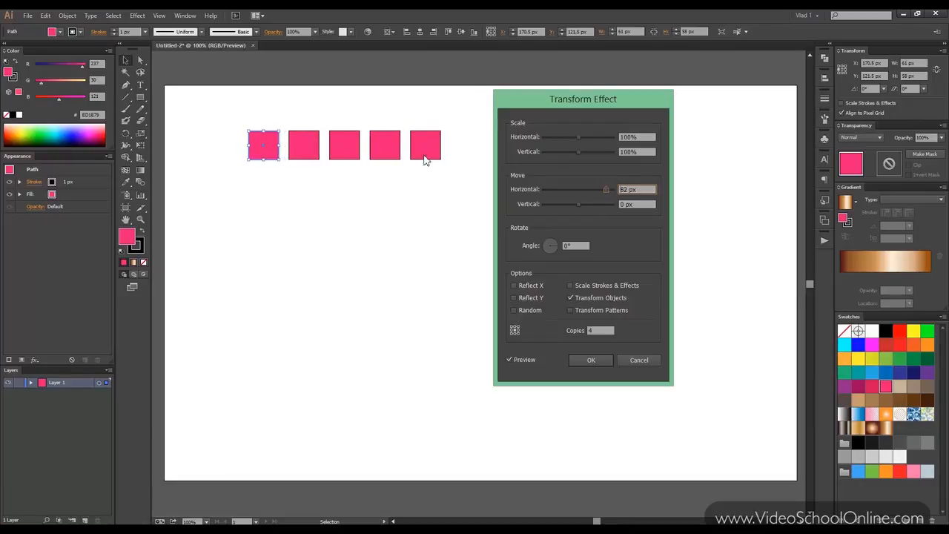
Try different copy counts for the Transform effect, settle on 5 copies, and shift the dialog clear of the row
scroll(603, 330, "up", 6)
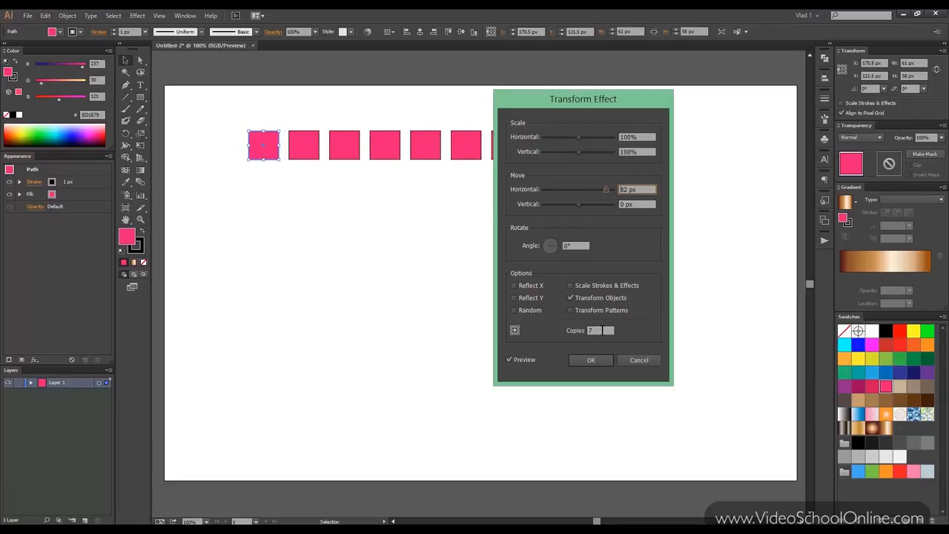
scroll(603, 330, "up", 2)
scroll(603, 330, "down", 8)
scroll(603, 330, "up", 2)
scroll(603, 330, "up", 3)
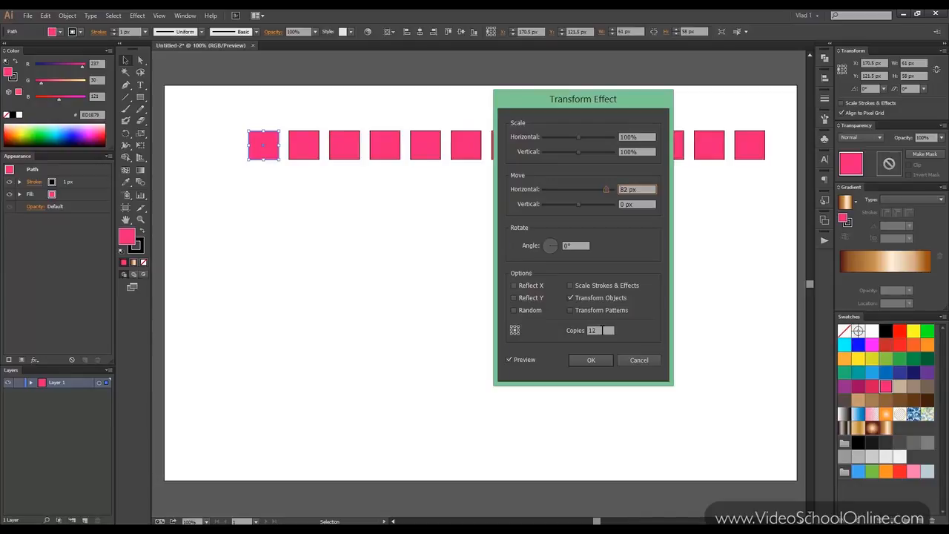
scroll(603, 330, "down", 8)
scroll(603, 330, "up", 6)
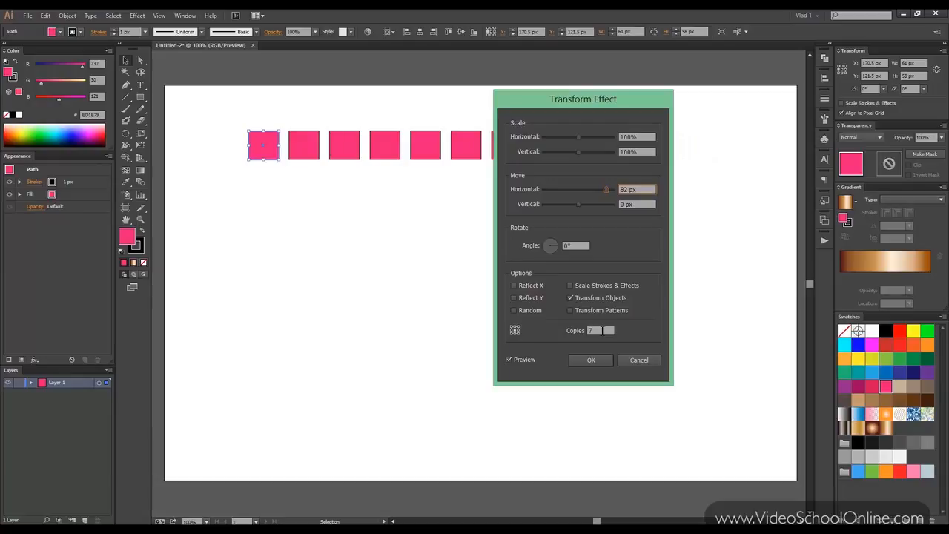
scroll(603, 330, "up", 3)
scroll(603, 330, "down", 5)
scroll(603, 330, "down", 1)
scroll(603, 330, "up", 1)
scroll(603, 330, "down", 2)
scroll(603, 331, "up", 1)
left_click_drag(565, 104, 611, 103)
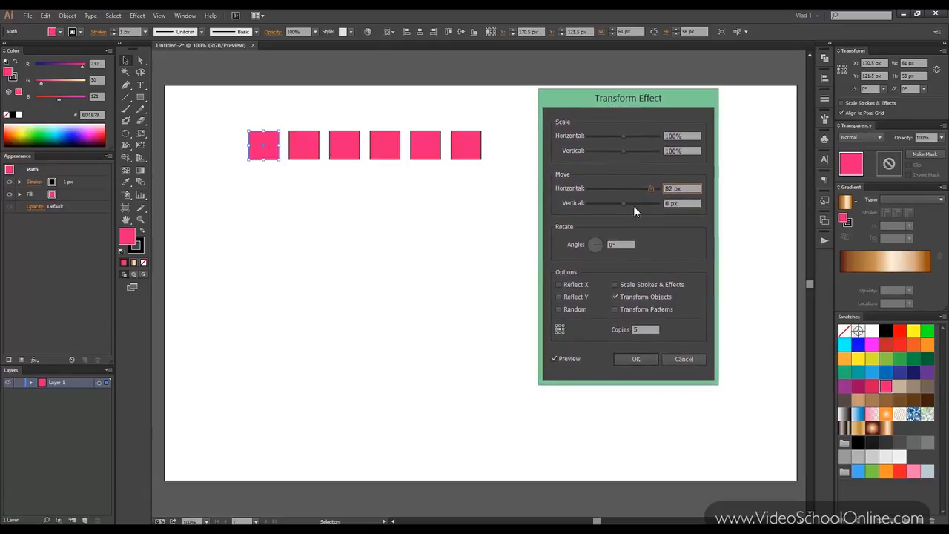
Set the Transform effect's vertical move to 9 px and rotate the copies by about 34°
mouse_move(624, 203)
left_mouse_down()
mouse_move(645, 203)
mouse_move(628, 204)
left_mouse_up()
double_click(685, 204)
type("0")
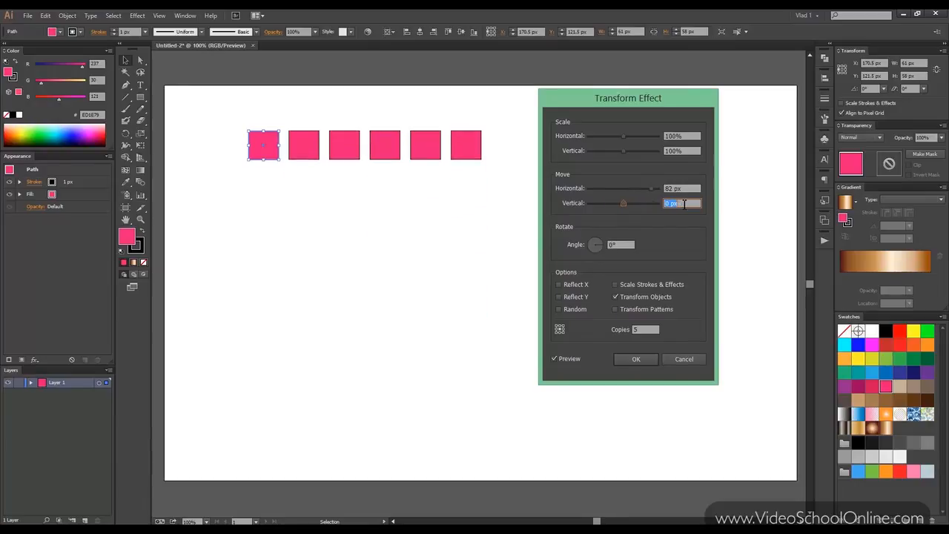
key("Up")
key("Up")
key("Up")
key("Up")
key("Up")
key("Up")
key("Up")
key("Up")
key("Up")
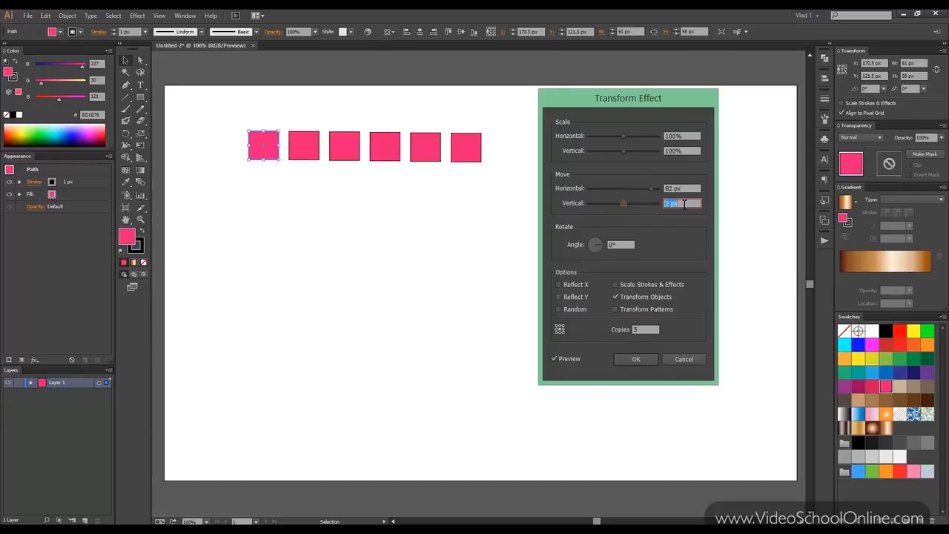
left_click_drag(600, 245, 602, 241)
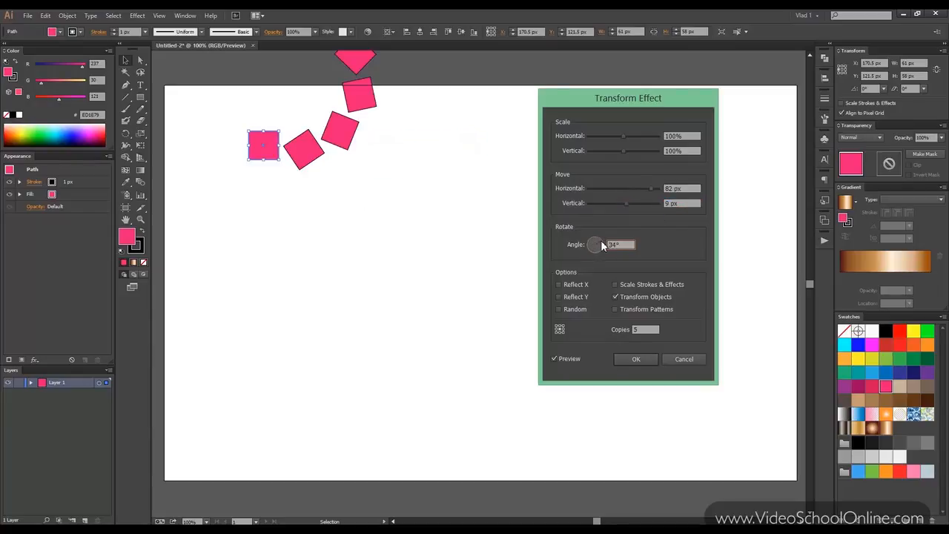
Increase the Transform effect's vertical move to 70 px so the rotated copies curve lower
left_click(699, 203)
key("Up")
key("Up")
key("Up")
key("Up")
key("Up")
key("Up")
key("Up")
key("Up")
key("Up")
key("Up")
key("Up")
key("shift+Up")
key("shift+Up")
key("shift+Up")
key("shift+Up")
key("shift+Up")
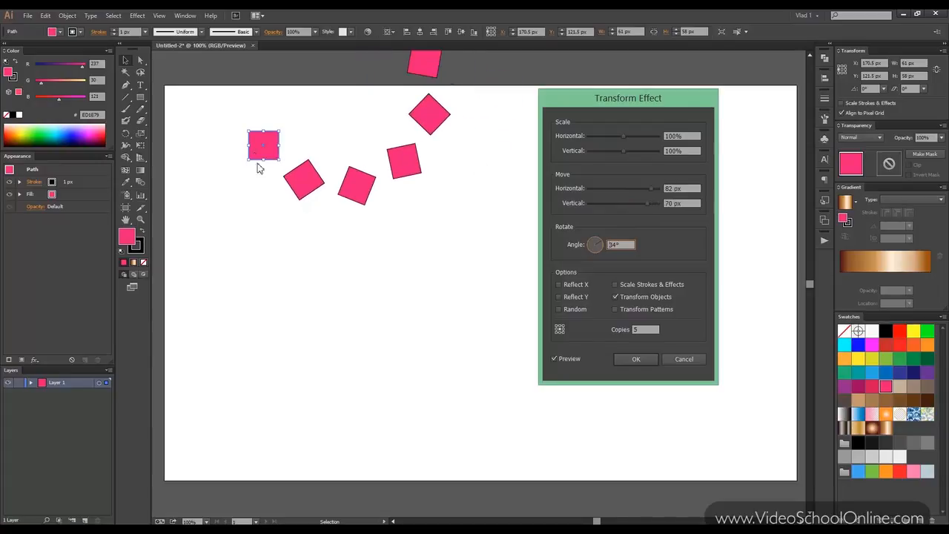
Scale the transformed copies to 60% horizontally and 110% vertically
left_click(697, 136)
key("shift+Down")
key("shift+Down")
key("shift+Down")
key("shift+Down")
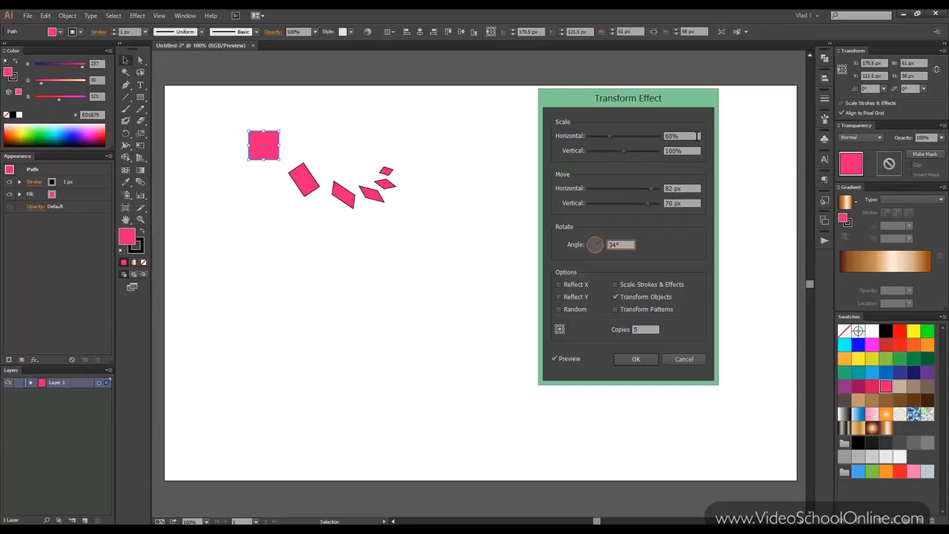
left_click(695, 151)
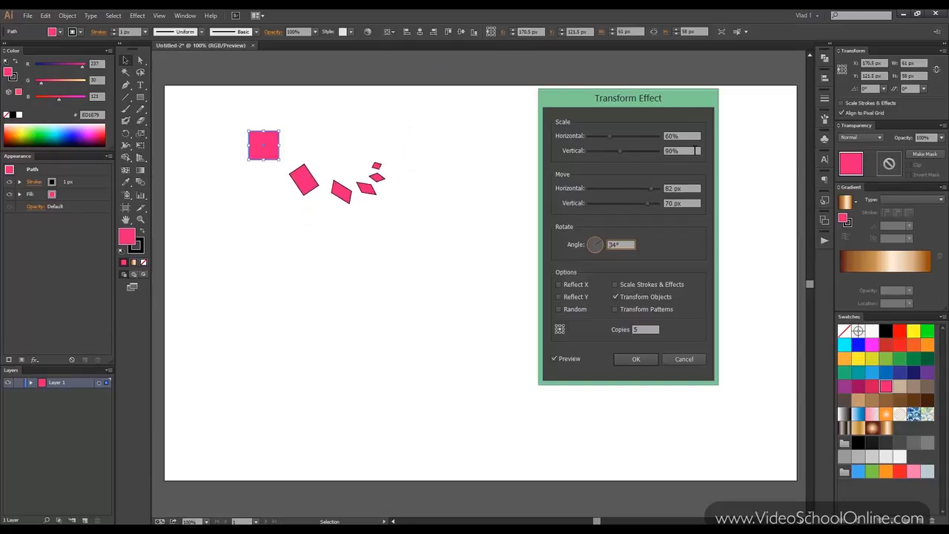
key("shift+Up")
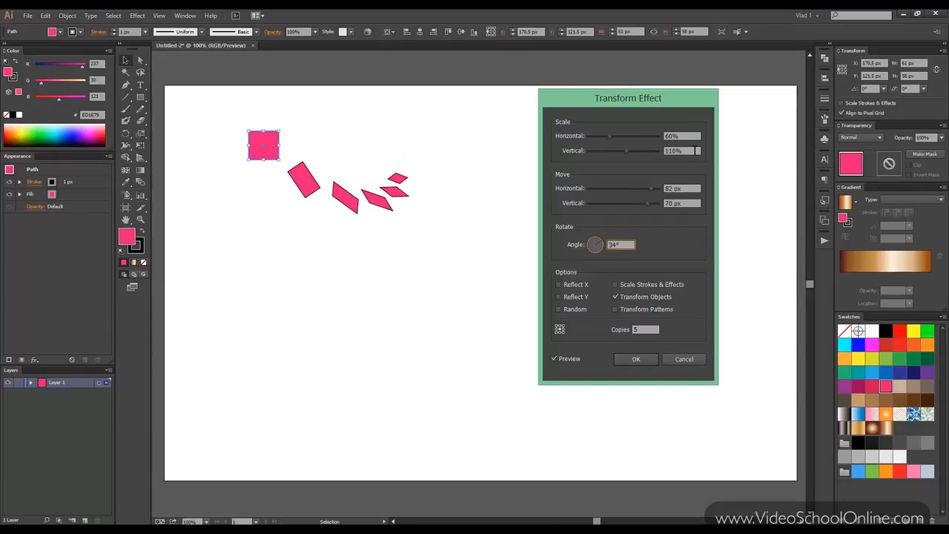
Raise the number of copies to 14 and try the Reflect X option, switching it off again
left_click(644, 330)
key("Up")
key("Up")
key("Up")
key("Up")
key("Up")
key("Up")
key("Up")
key("Up")
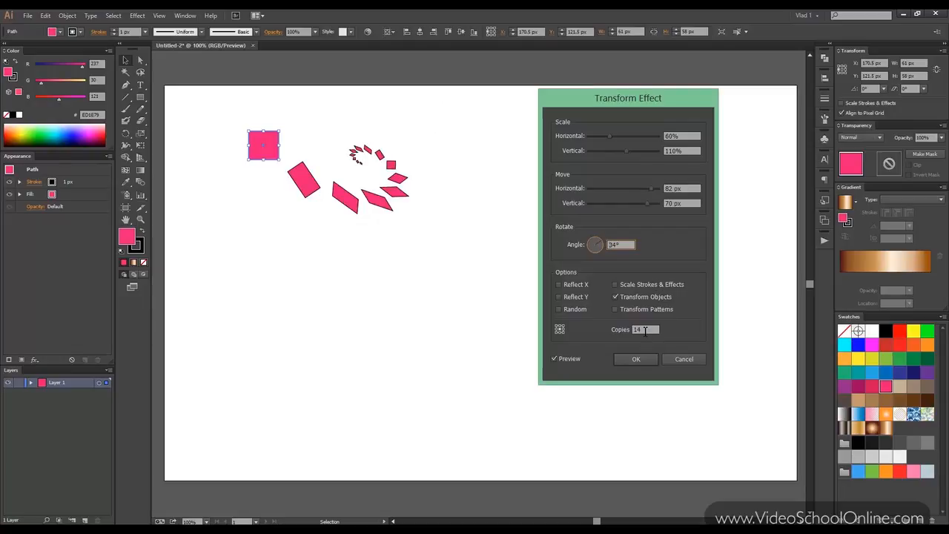
left_click(559, 285)
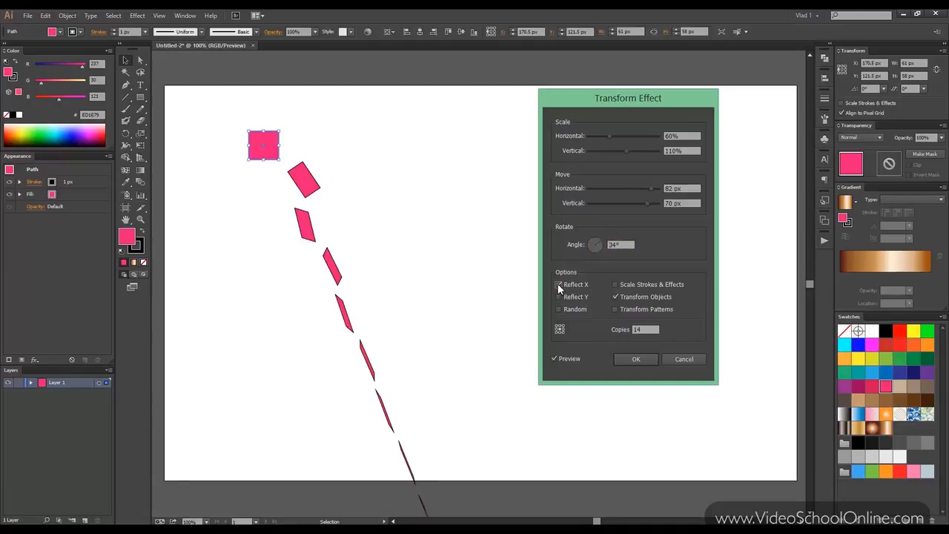
left_click(559, 285)
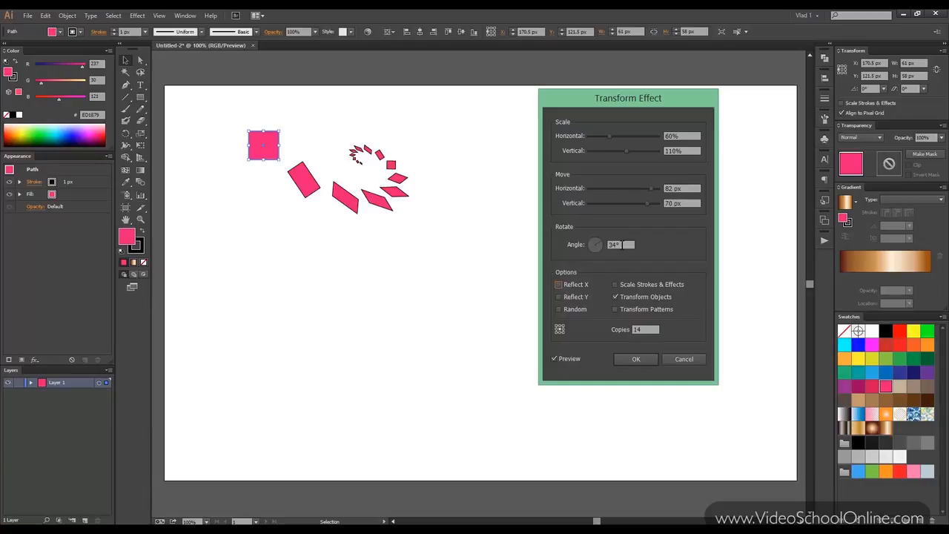
Reduce the Transform effect to 4 copies and its horizontal move to 60 px
scroll(689, 137, "up", 2)
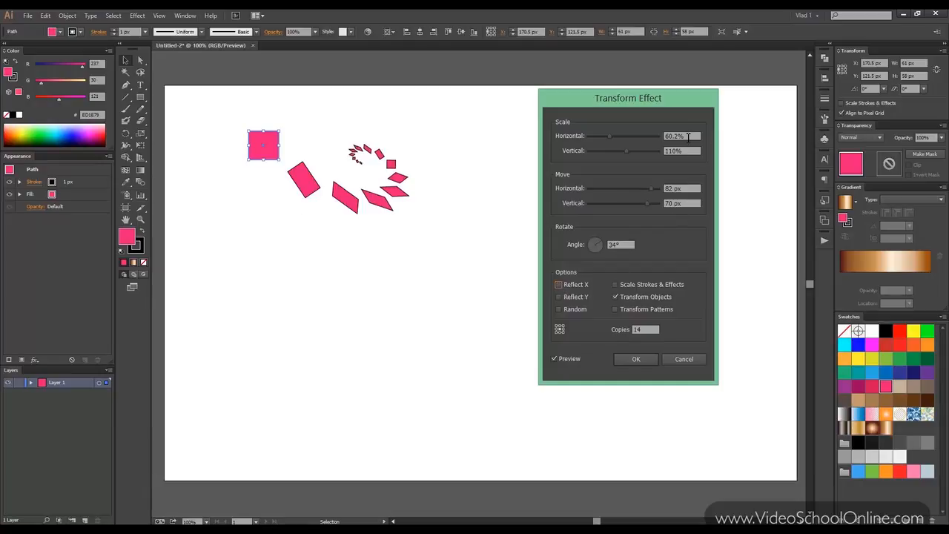
scroll(652, 332, "down", 12)
scroll(651, 332, "up", 2)
scroll(684, 190, "down", 2)
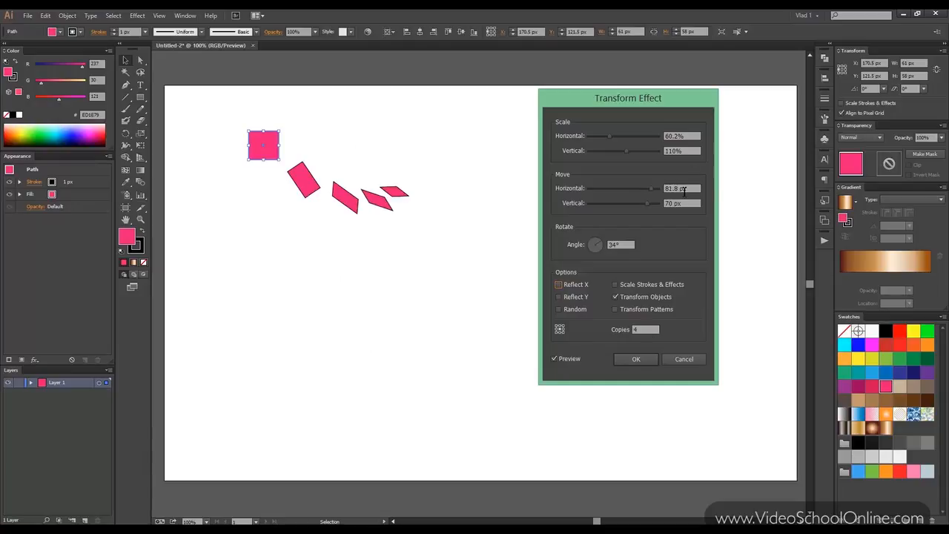
scroll(684, 190, "up", 1)
scroll(685, 191, "down", 3)
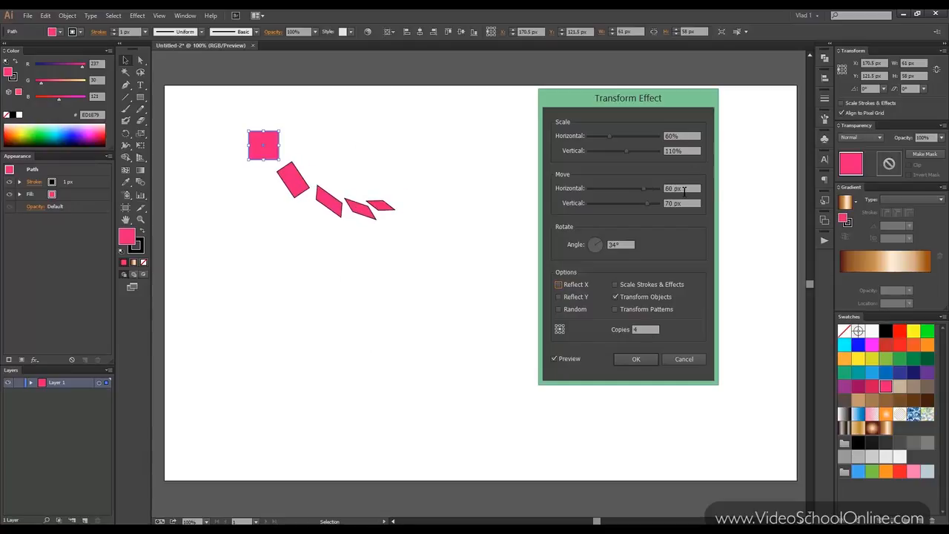
Set both Transform scales to 100%, and try a 90° rotation before resetting the angle to 0°
scroll(697, 136, "up", 4)
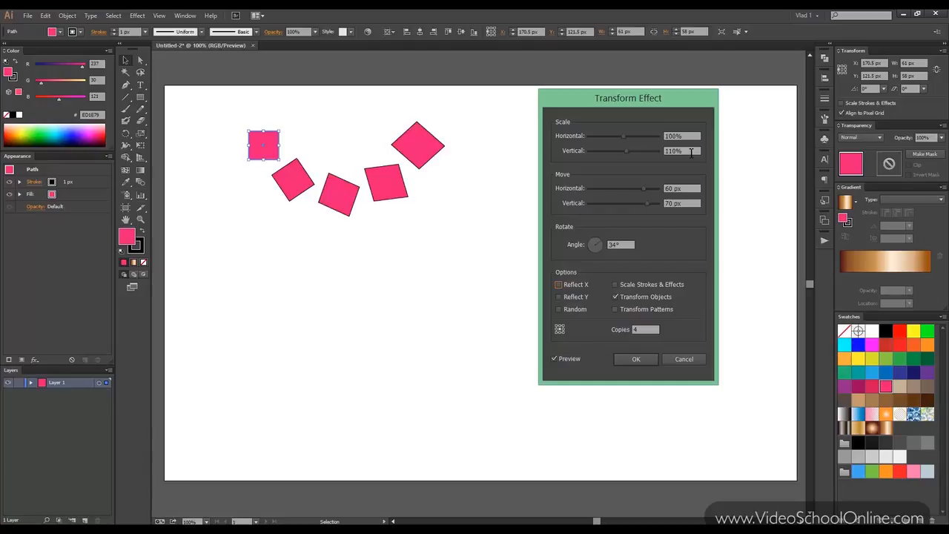
scroll(690, 152, "down", 1)
left_click_drag(594, 255, 596, 228)
scroll(622, 245, "up", 2)
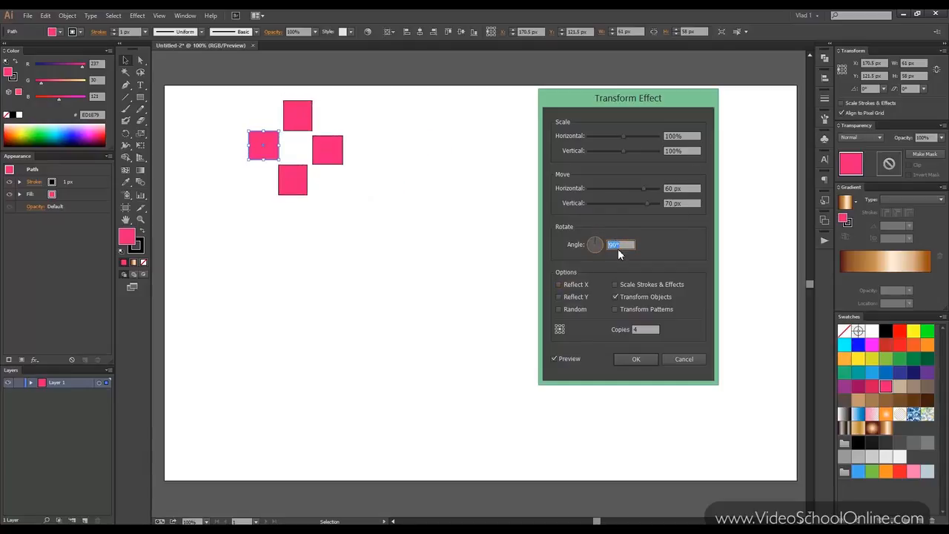
scroll(622, 245, "down", 8)
scroll(622, 245, "down", 1)
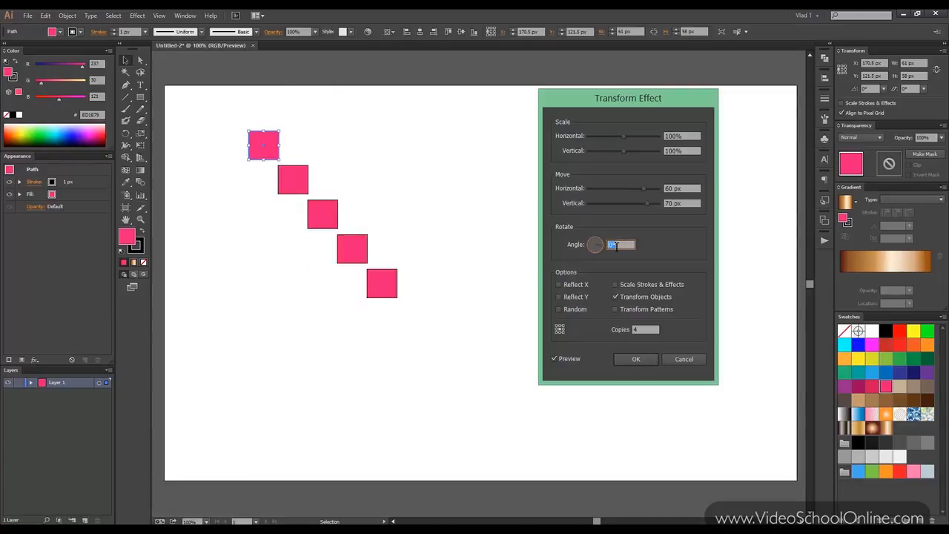
Set the vertical move to 0 px and the horizontal move to 90 px, and try Reflect X on the row
double_click(691, 202)
type("0")
key("Tab")
scroll(689, 194, "up", 3)
left_click(559, 285)
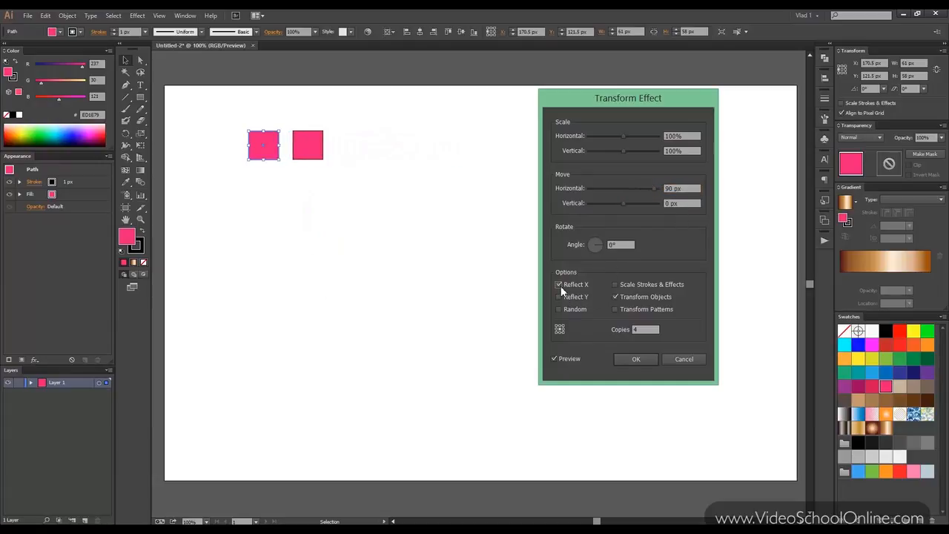
left_click(560, 285)
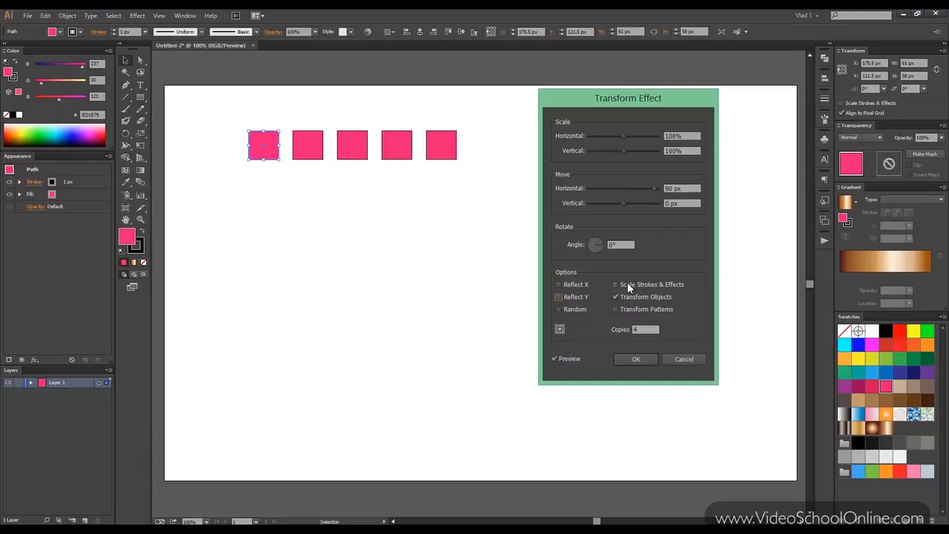
Try the Random option on the row of copies several times, leaving it switched off
left_click(559, 309)
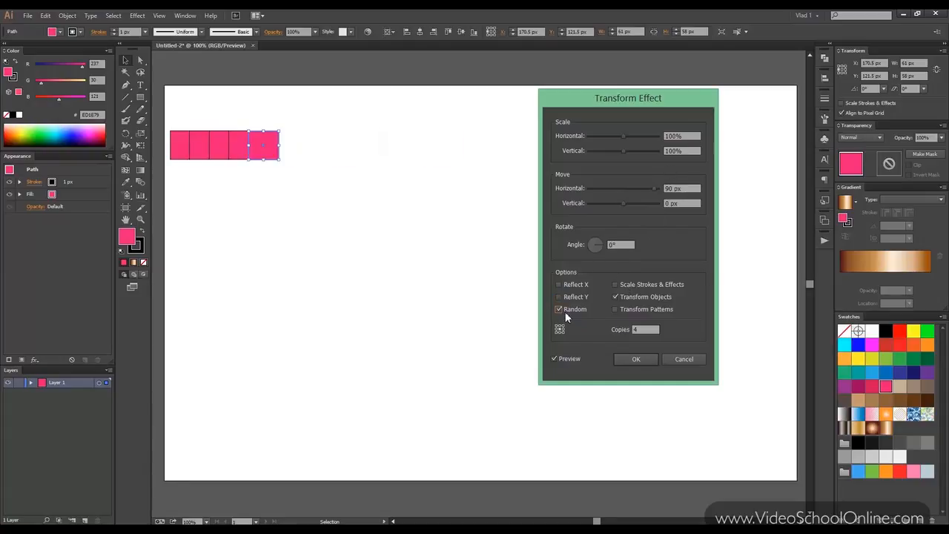
left_click(558, 310)
left_click(558, 310)
left_click(558, 310)
left_click(558, 310)
left_click(558, 310)
Increase the Transform effect's horizontal move to 170 px and its vertical move to 70 px with Random off
scroll(683, 190, "up", 4)
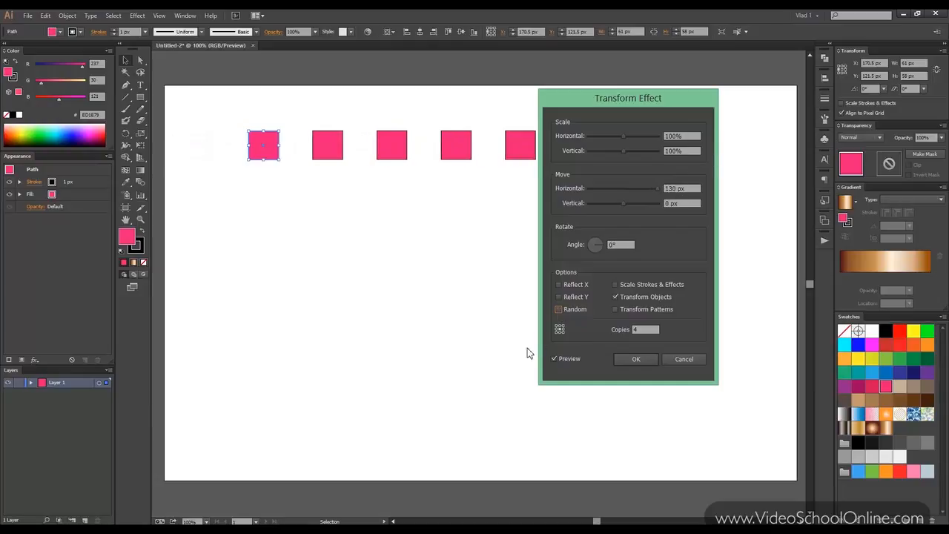
left_click(559, 309)
key("shift+Up")
key("shift+Up")
key("shift+Up")
key("shift+Up")
left_click(678, 203)
key("shift+Up")
key("shift+Up")
key("shift+Up")
key("shift+Up")
key("shift+Up")
key("shift+Up")
key("shift+Up")
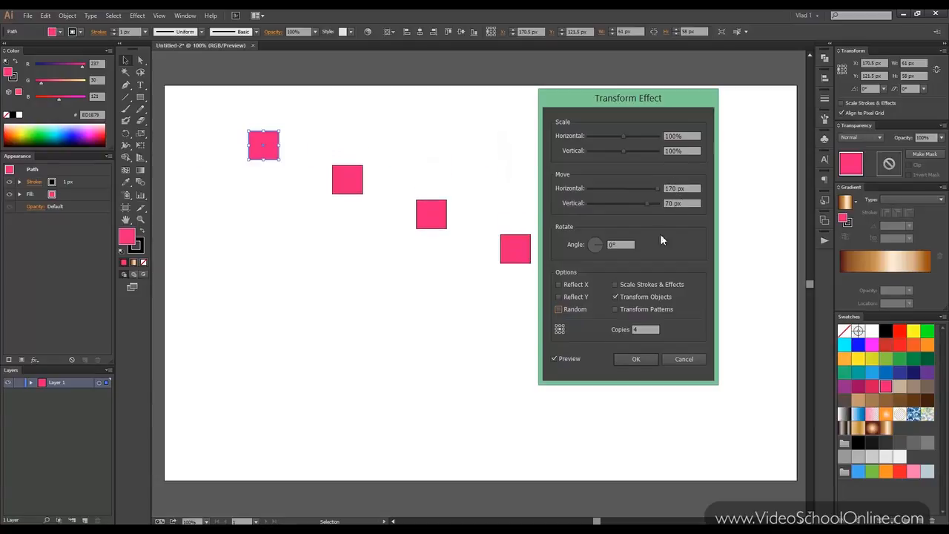
Try Random on the diagonal copies, return the vertical move to 0 px, and cancel the Transform effect
left_click(559, 310)
left_click(559, 309)
left_click(678, 204)
key("shift+Down")
key("shift+Down")
key("shift+Down")
key("shift+Down")
key("shift+Down")
key("shift+Down")
key("shift+Down")
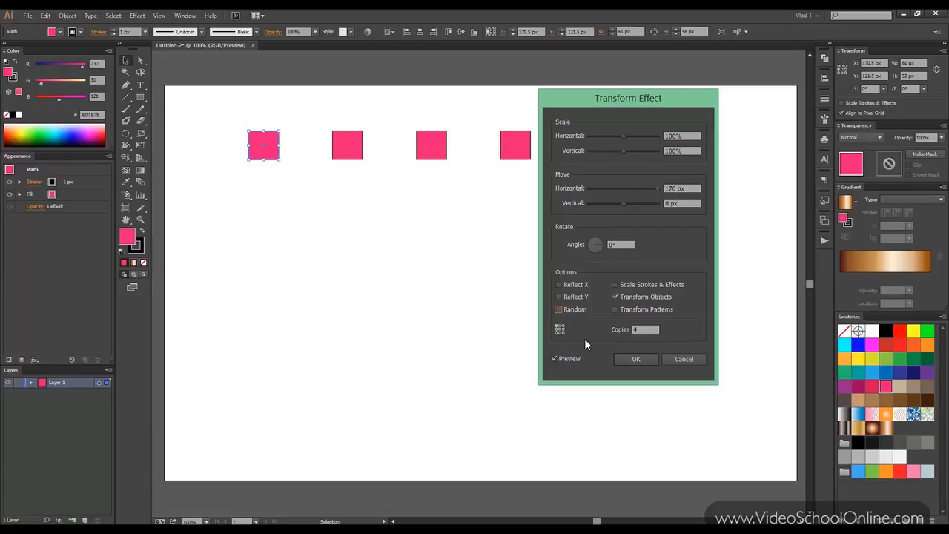
left_click(683, 359)
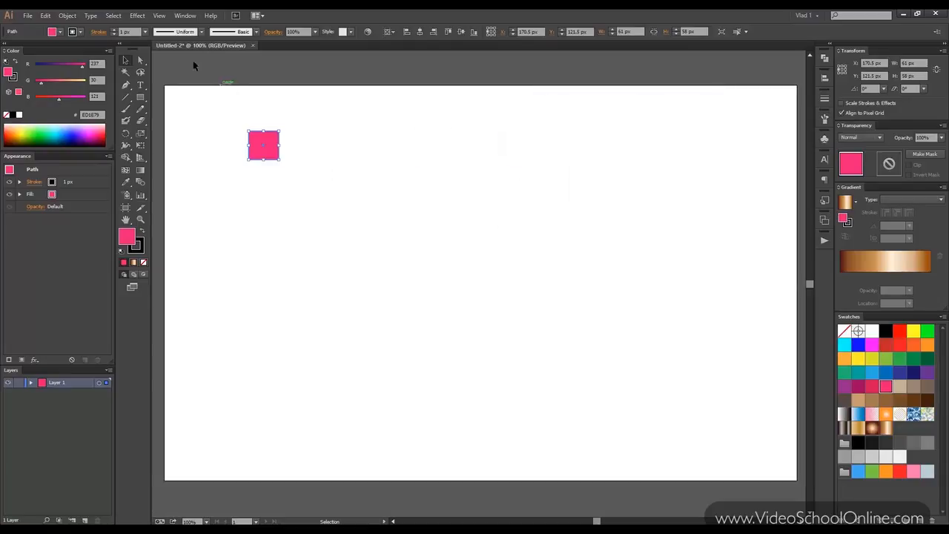
Try a Tweak effect of about 74% horizontal and 90% vertical, compare Relative with Absolute, and cancel it
left_click(137, 16)
mouse_move(197, 125)
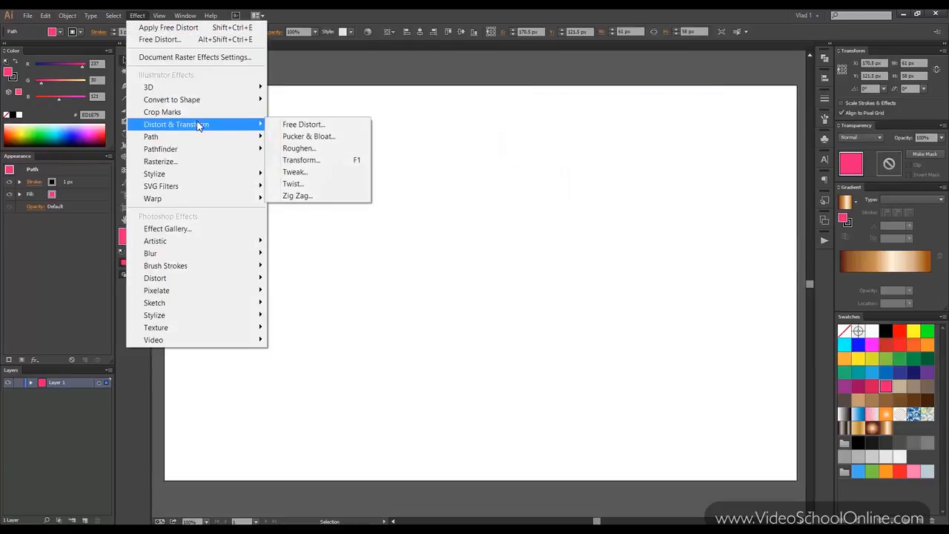
left_click(328, 172)
left_click(415, 334)
left_click_drag(449, 221, 501, 235)
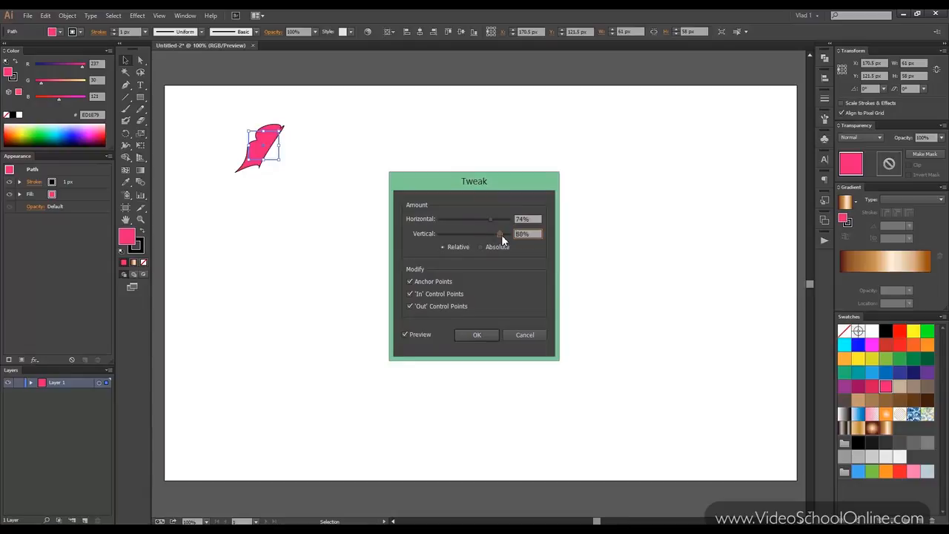
left_click(484, 247)
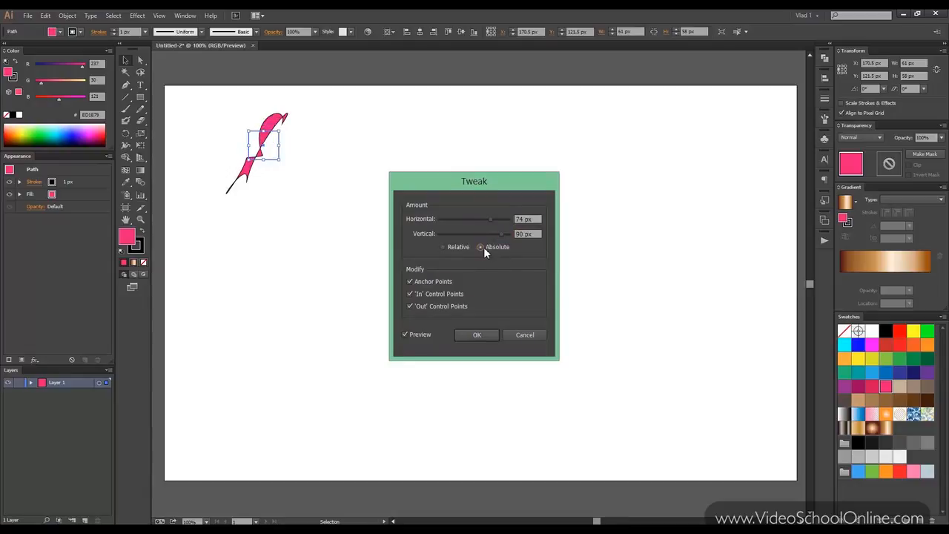
left_click(444, 247)
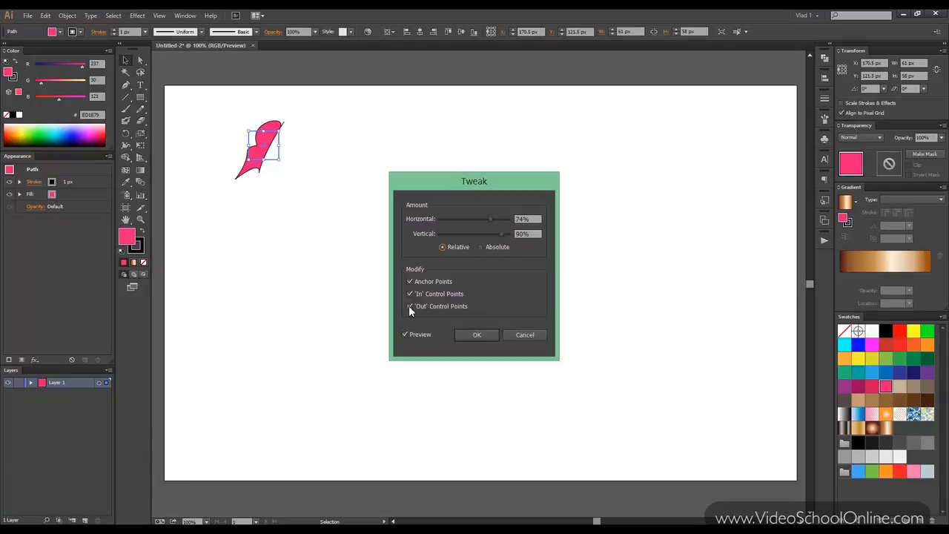
left_click_drag(504, 233, 445, 234)
left_click(525, 334)
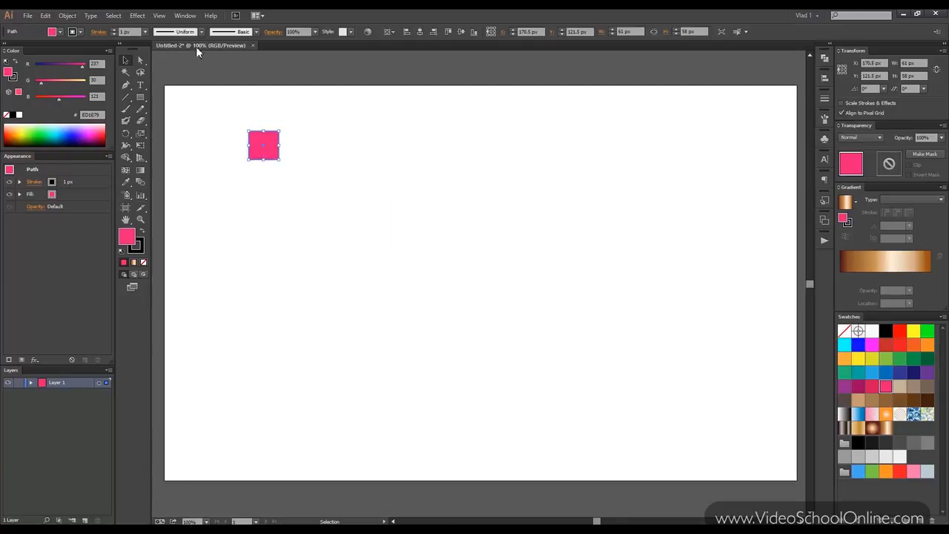
Start a Twist effect on the pink rectangle, trying an angle of 90° and raising it to about 268°
left_click(137, 16)
mouse_move(194, 130)
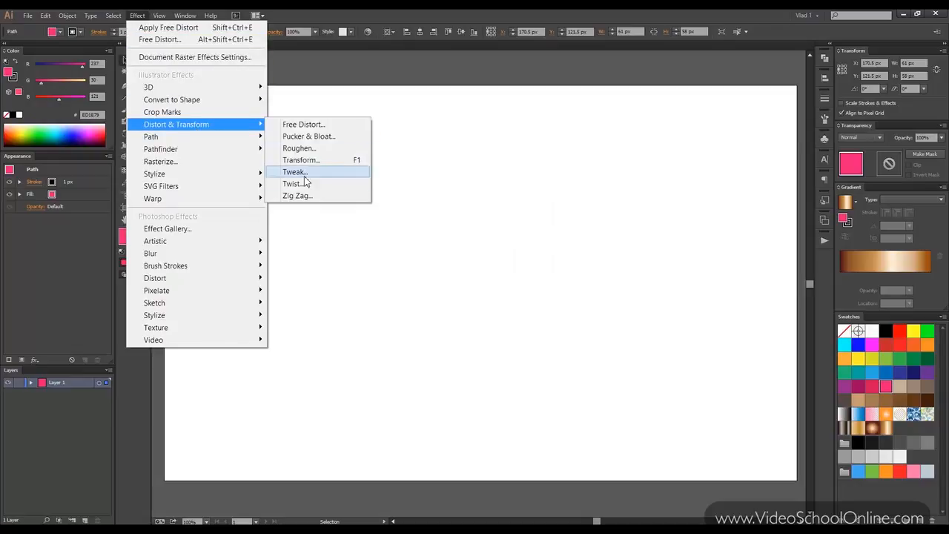
left_click(330, 183)
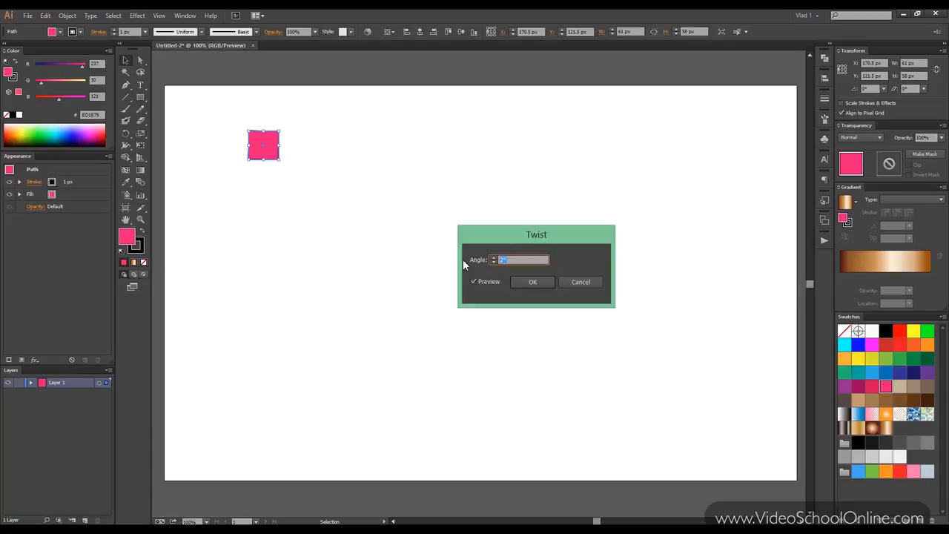
key("Tab")
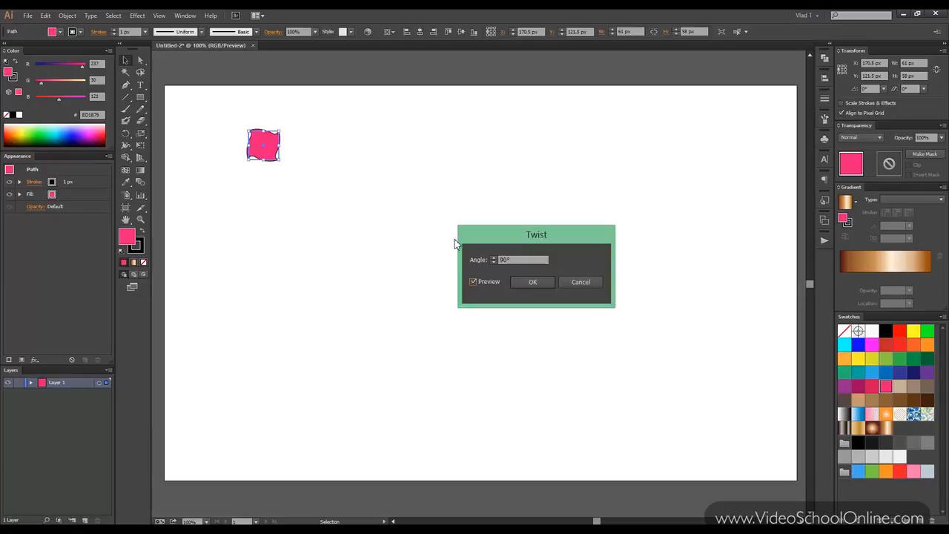
left_click(494, 258)
scroll(517, 263, "up", 20)
scroll(517, 262, "up", 5)
left_click(494, 257)
left_click(496, 257)
scroll(495, 259, "up", 20)
scroll(495, 260, "up", 19)
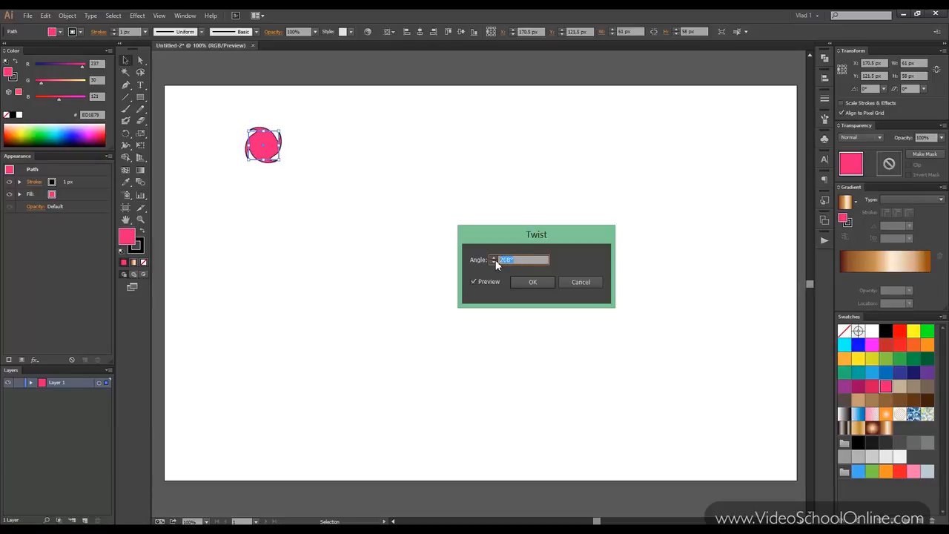
Set the Twist angle to 1000°, refresh the preview, and apply the effect
type("1000")
left_click(472, 281)
left_click(474, 282)
left_click(475, 282)
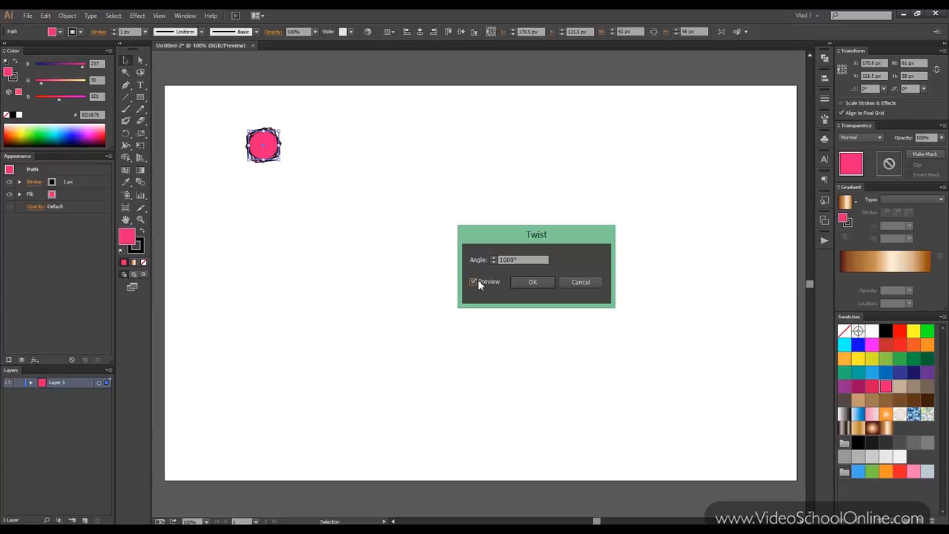
left_click(533, 282)
Enlarge the twisted shape to about 456 × 434 px and move it closer to the artboard's centre
left_click_drag(279, 160, 480, 346)
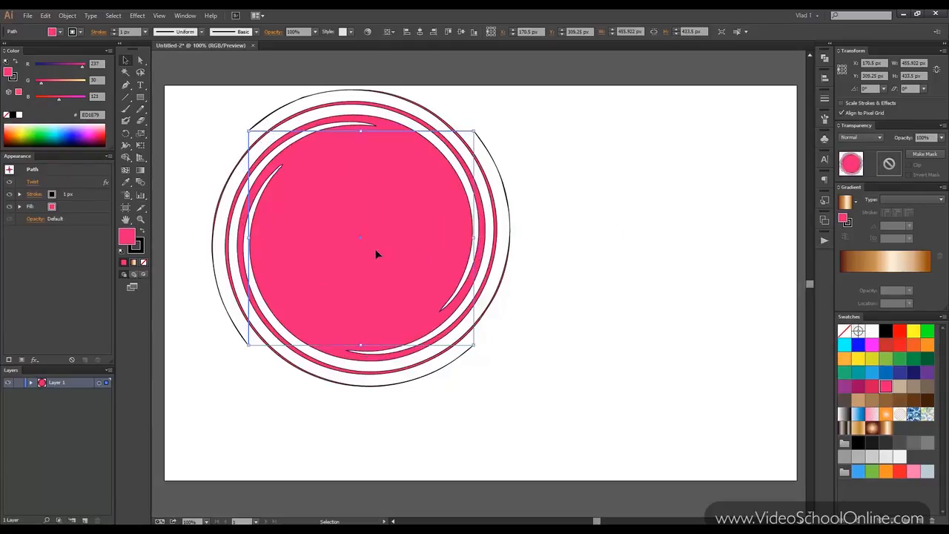
left_click_drag(465, 235, 526, 235)
Delete the Twist effect from the enlarged shape's appearance
left_click(72, 183)
left_click_drag(95, 342, 98, 360)
Preview a Zig Zag effect on the pink square with a 40 px size and 24 ridges per segment, and discard it
left_click(137, 16)
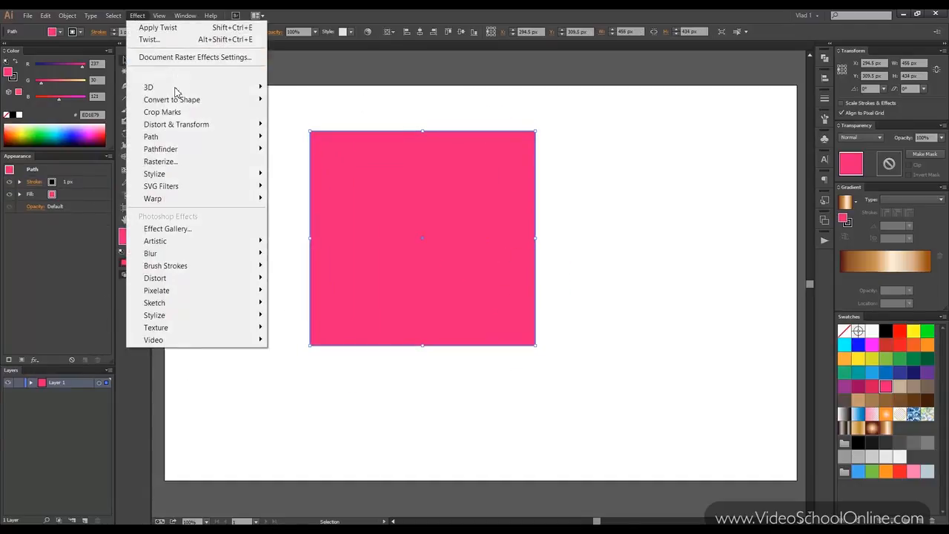
mouse_move(206, 134)
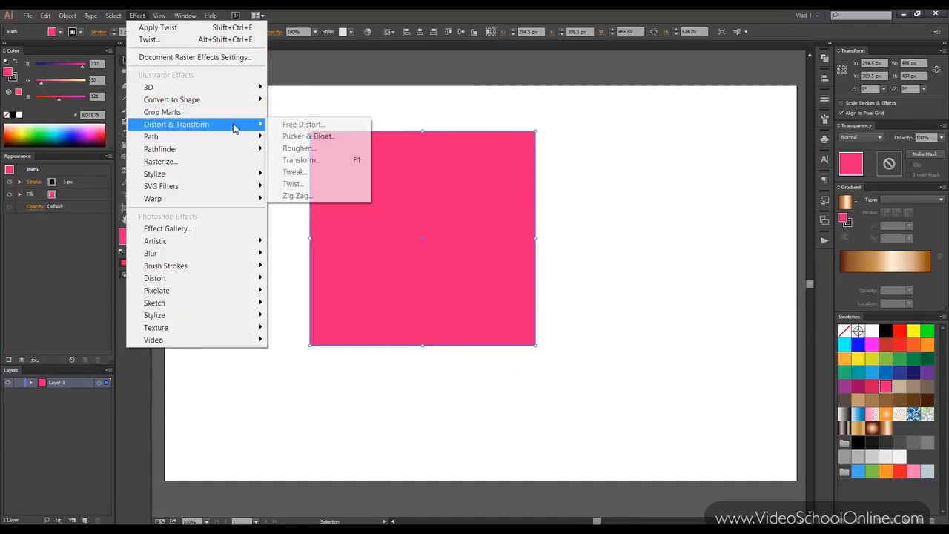
left_click(345, 196)
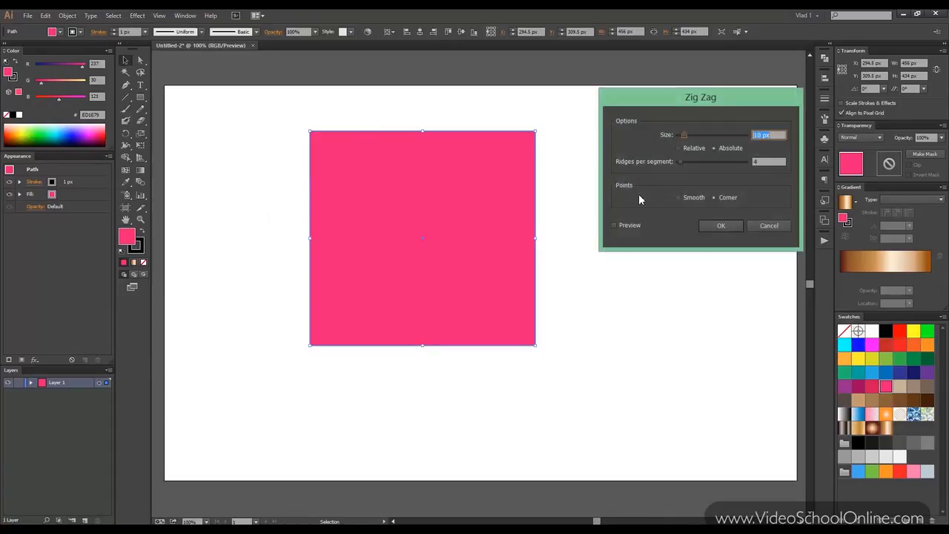
left_click(623, 226)
left_click_drag(687, 137, 694, 162)
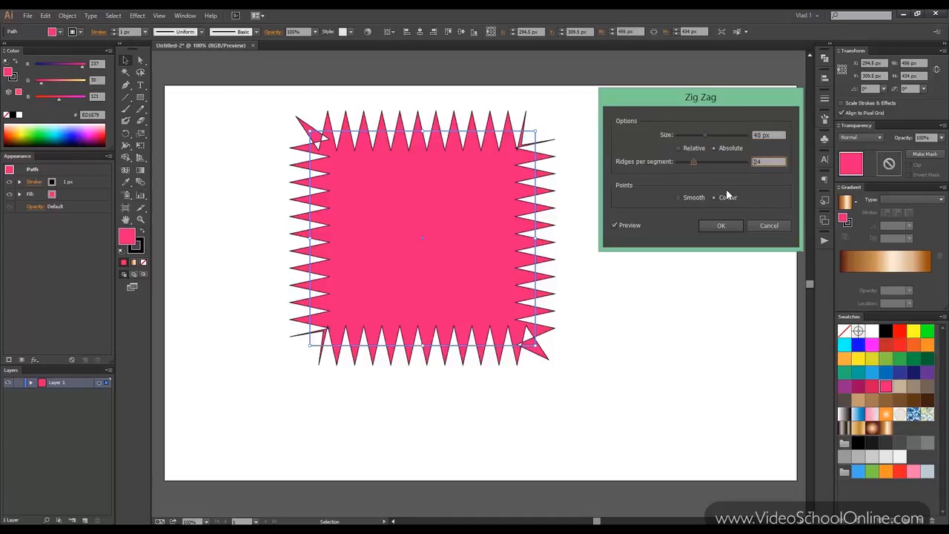
left_click(766, 225)
Delete the pink square and draw a horizontal straight line about 767 px long across the artboard's upper middle
key("Delete")
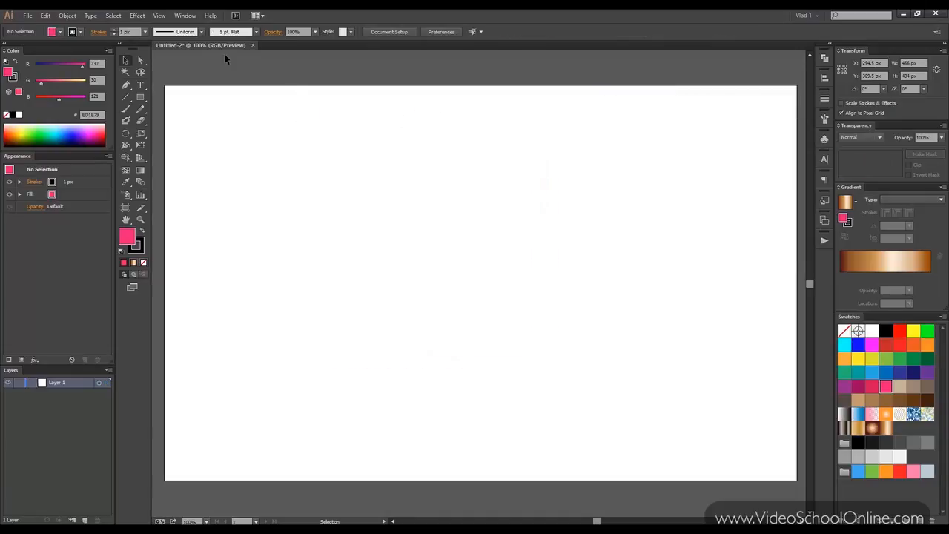
left_click(125, 97)
left_click_drag(287, 225, 665, 225)
left_click(125, 60)
Apply a previewed Zig Zag effect to the line with a 10 px size, 4 ridges per segment and corner points, and deselect it
left_click(138, 16)
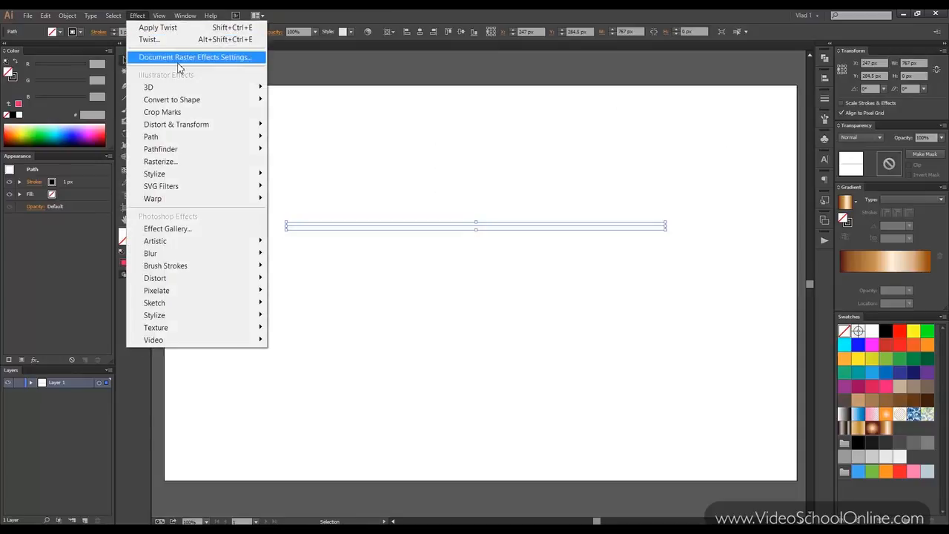
mouse_move(228, 125)
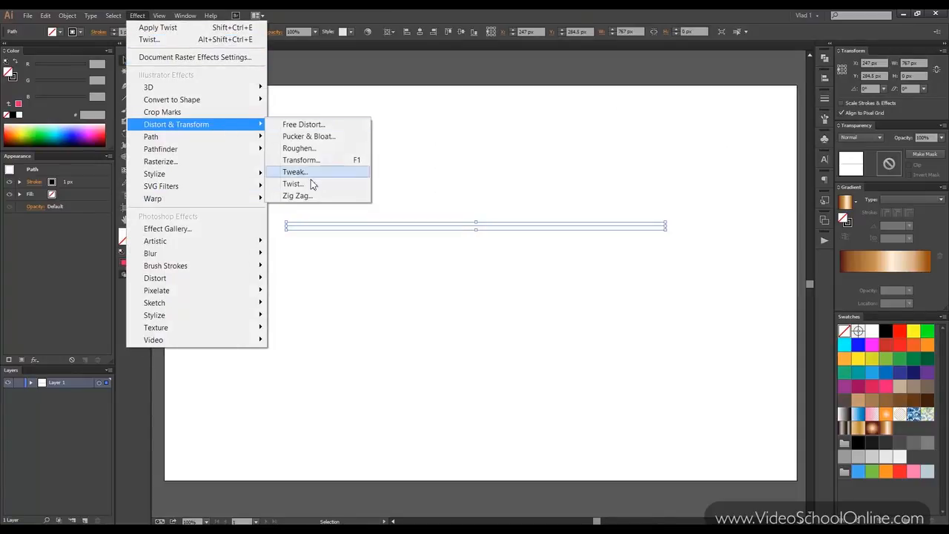
left_click(322, 195)
left_click(629, 224)
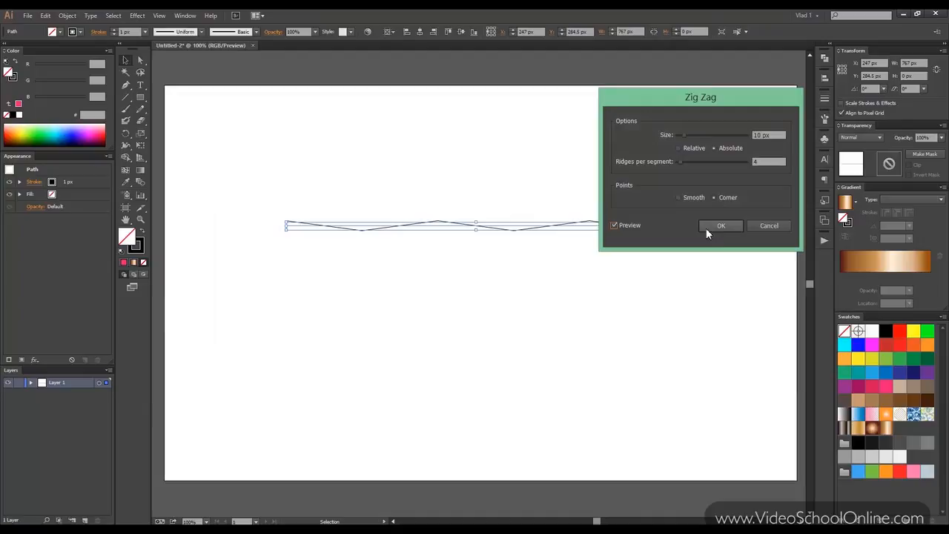
left_click(721, 227)
left_click(623, 185)
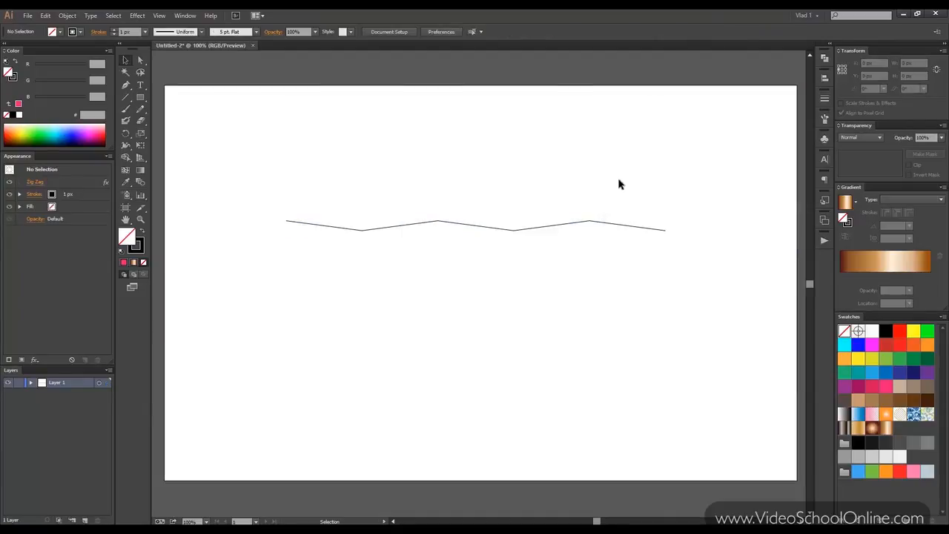
Delete the zigzag line from the artboard
left_click(588, 222)
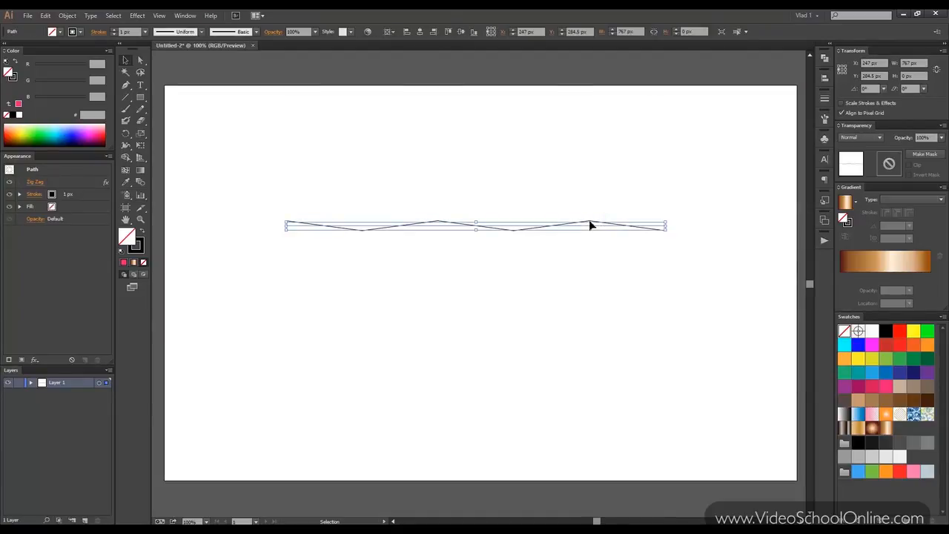
key("Delete")
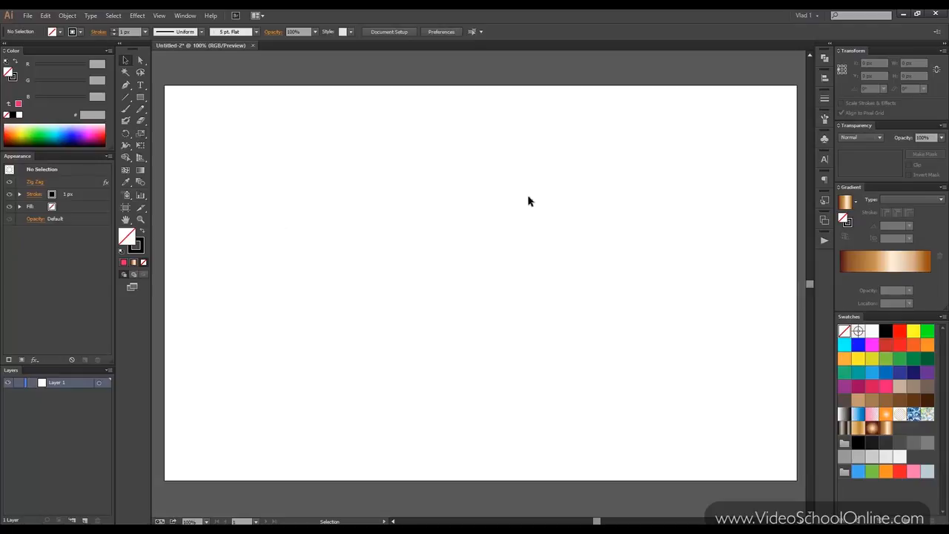